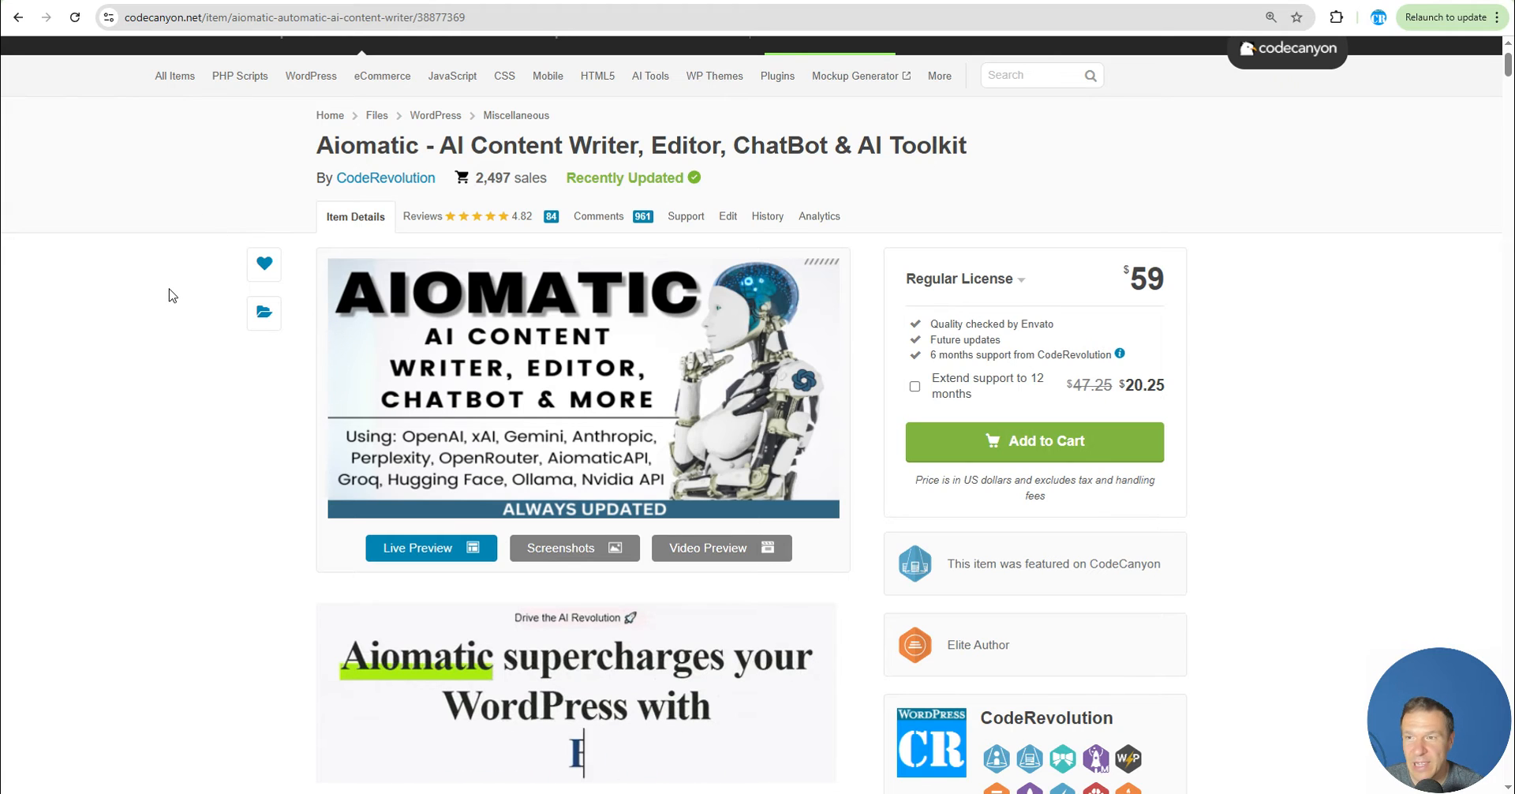
# Step: Look through the published OLED history article on the WordPress site before any links are added
pyautogui.click(273, 1)
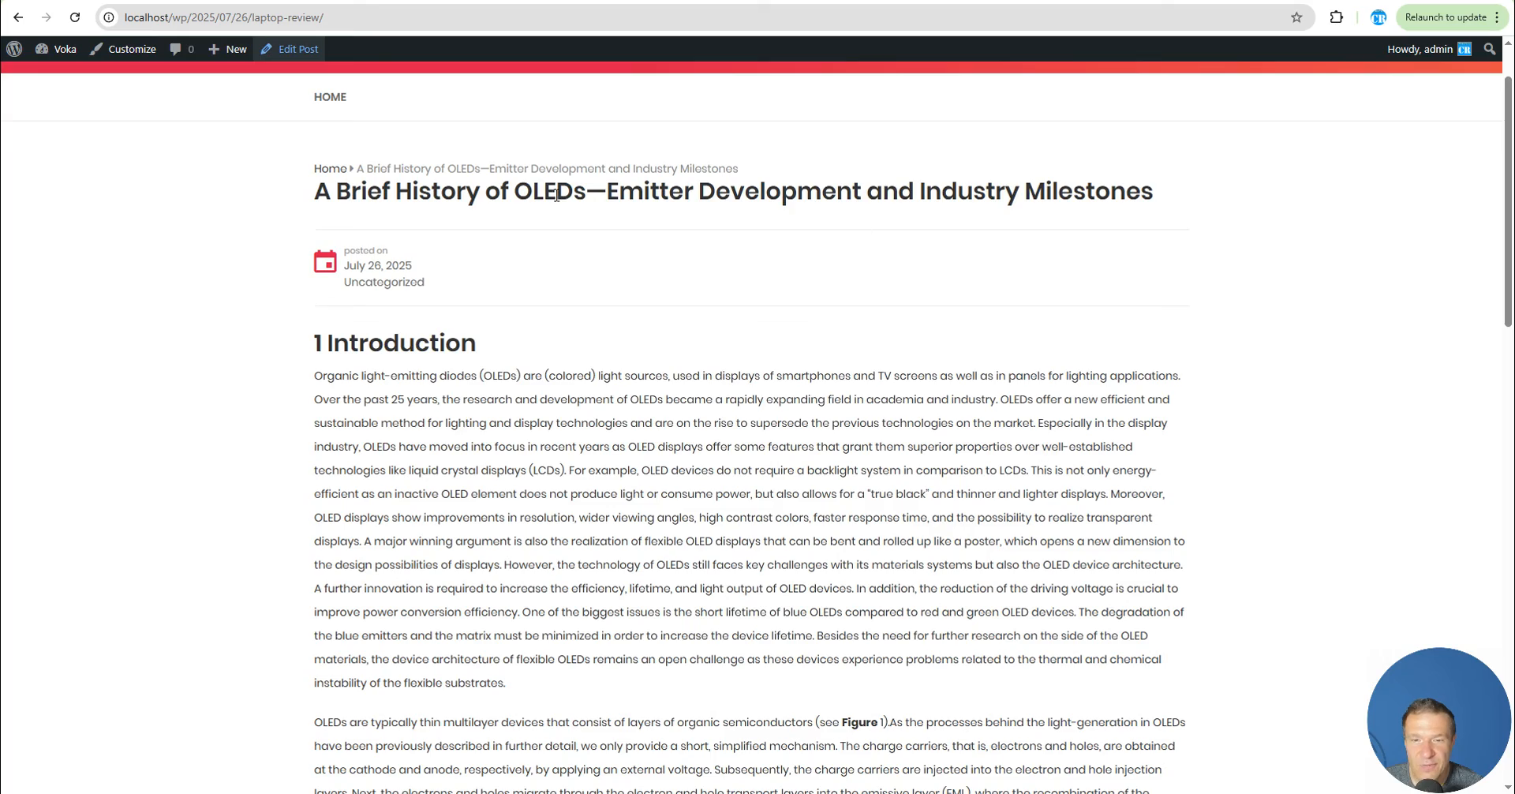
pyautogui.scroll(-15, 463, 485)
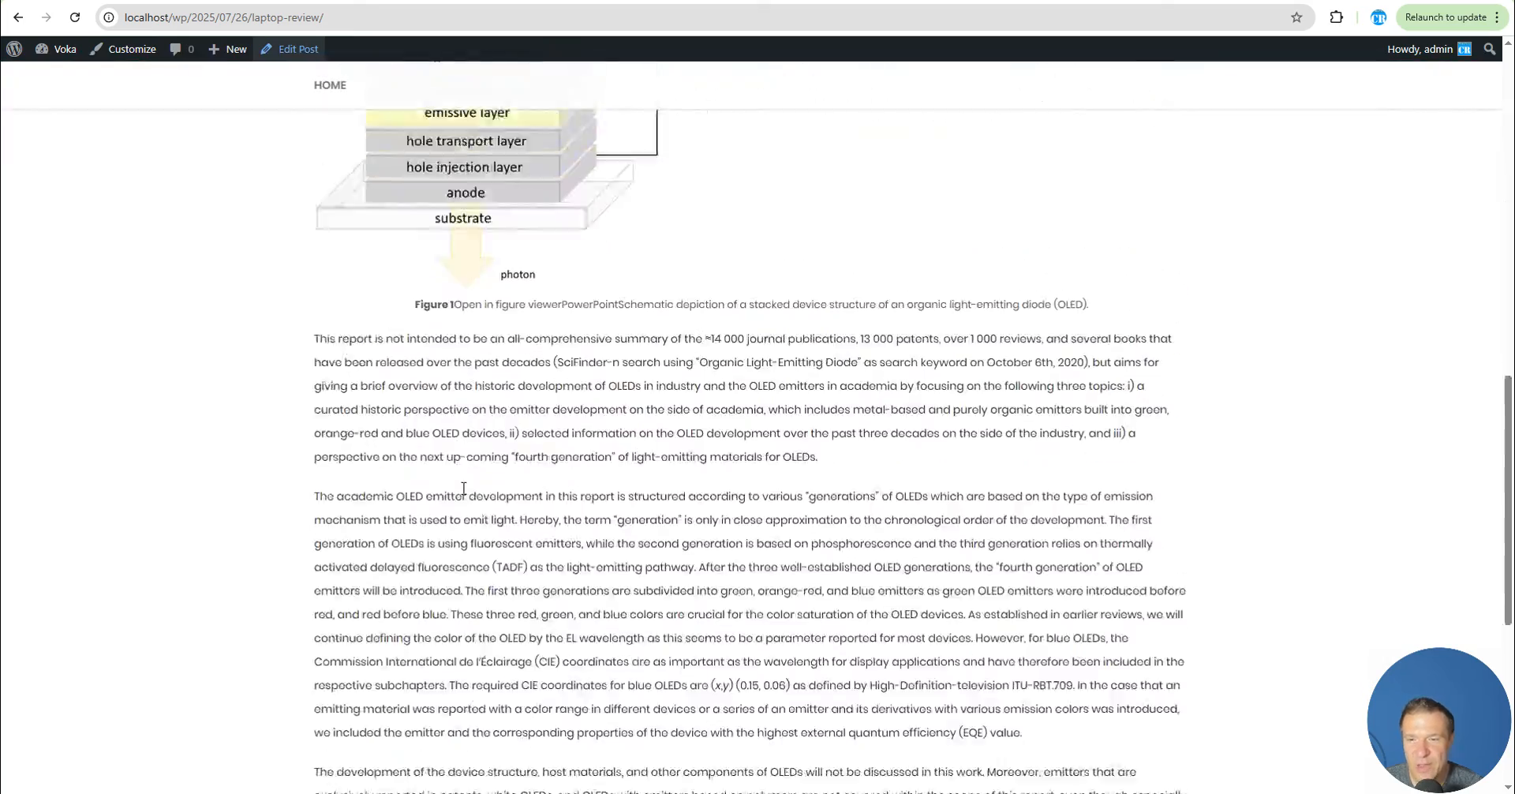
pyautogui.scroll(20, 426, 485)
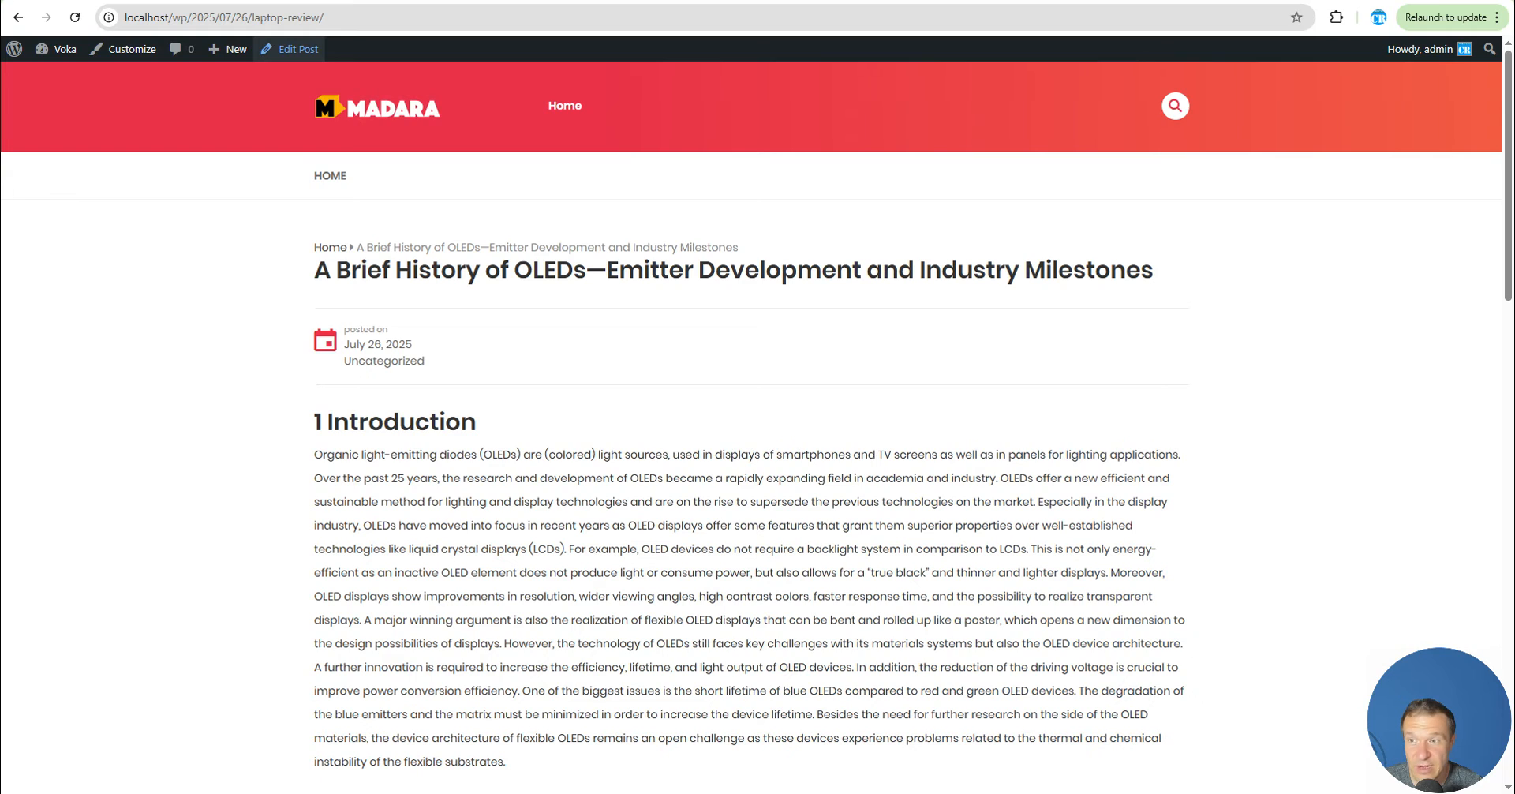
# Step: In the AI Content Editor's editing template settings, set automatic adding of links to posts to Enabled
pyautogui.click(194, 2)
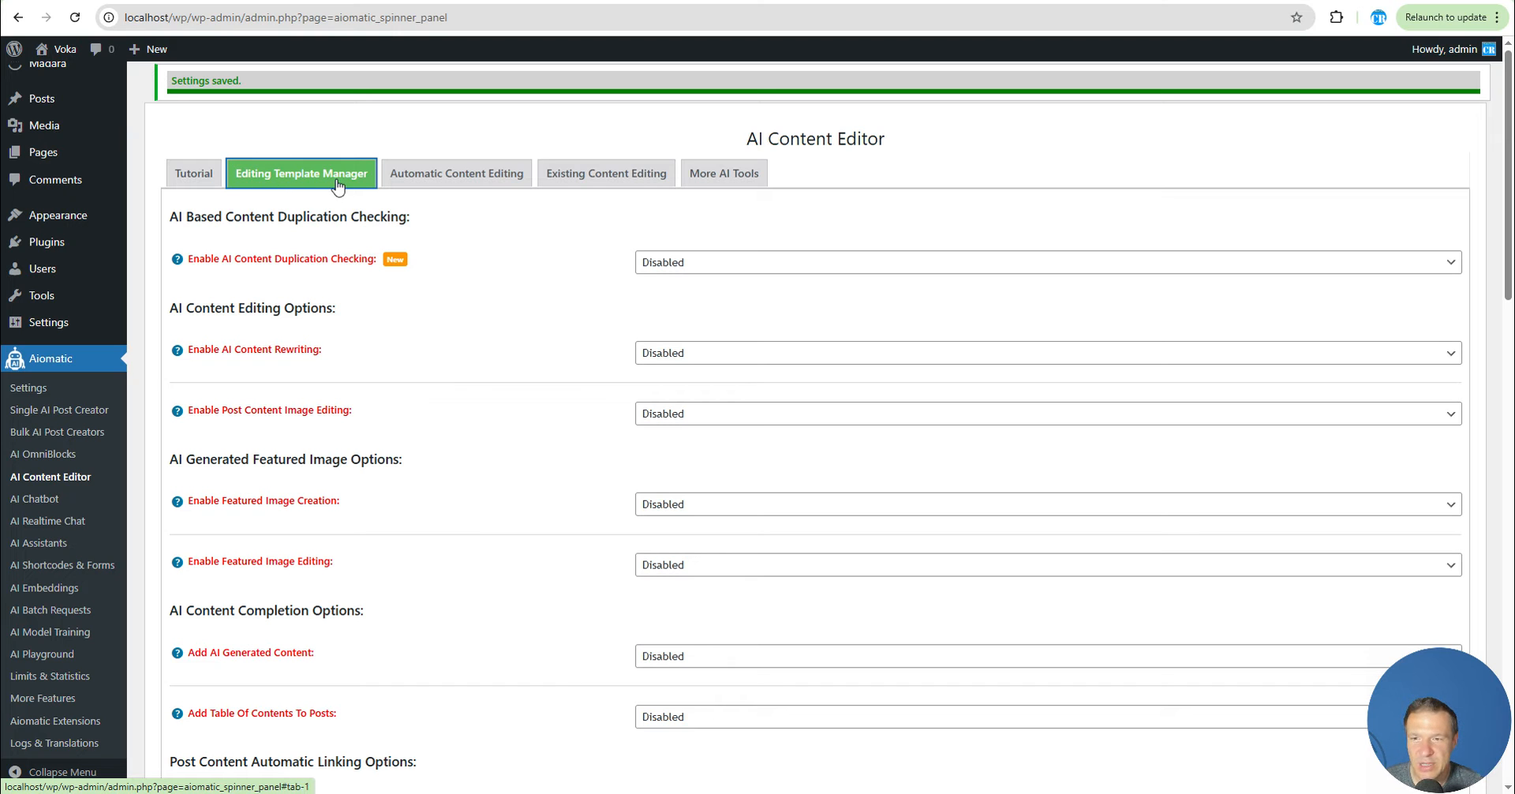
pyautogui.scroll(-7, 416, 477)
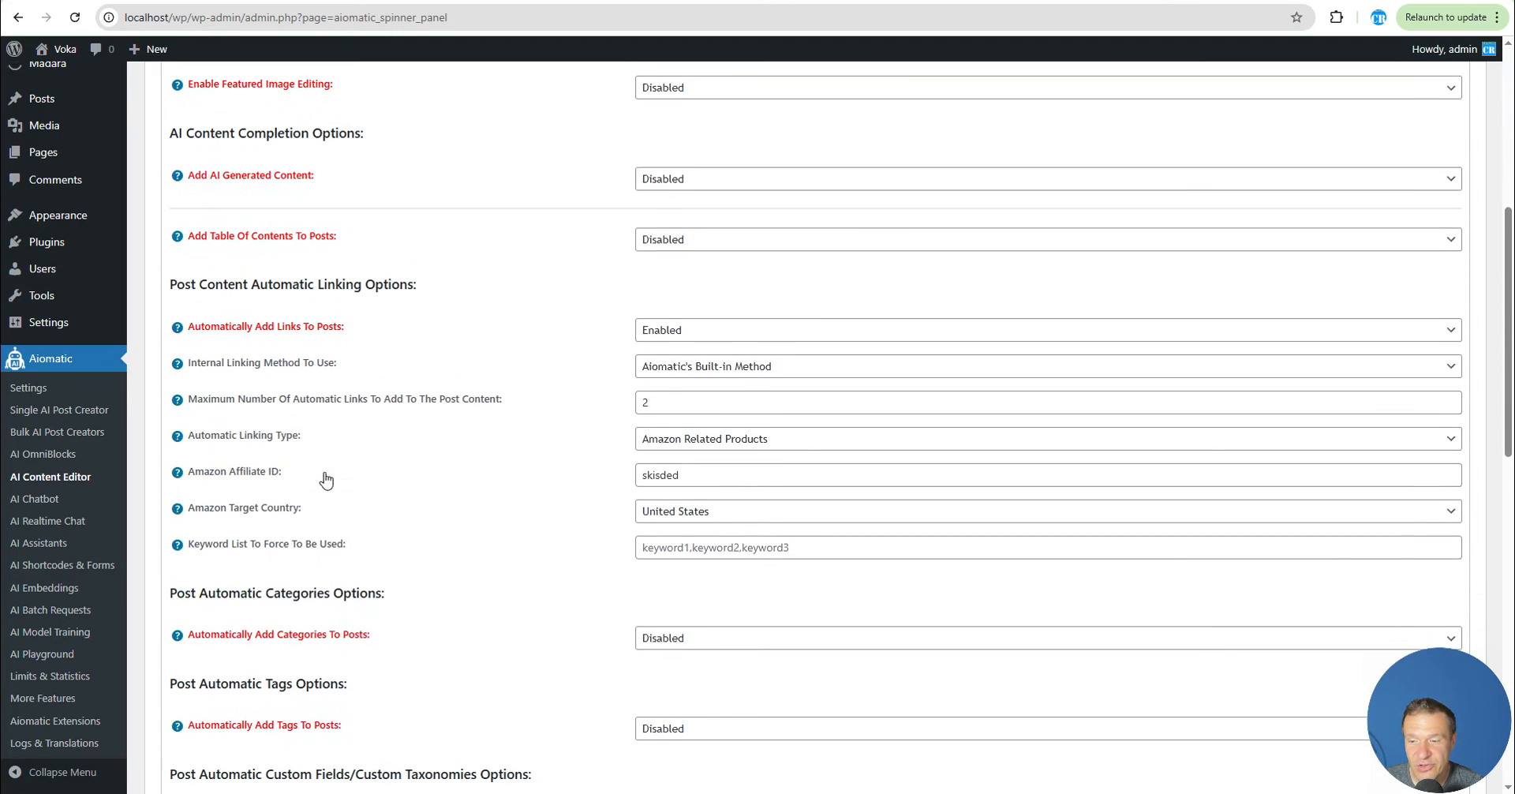
pyautogui.moveTo(184, 210); pyautogui.dragTo(403, 210)
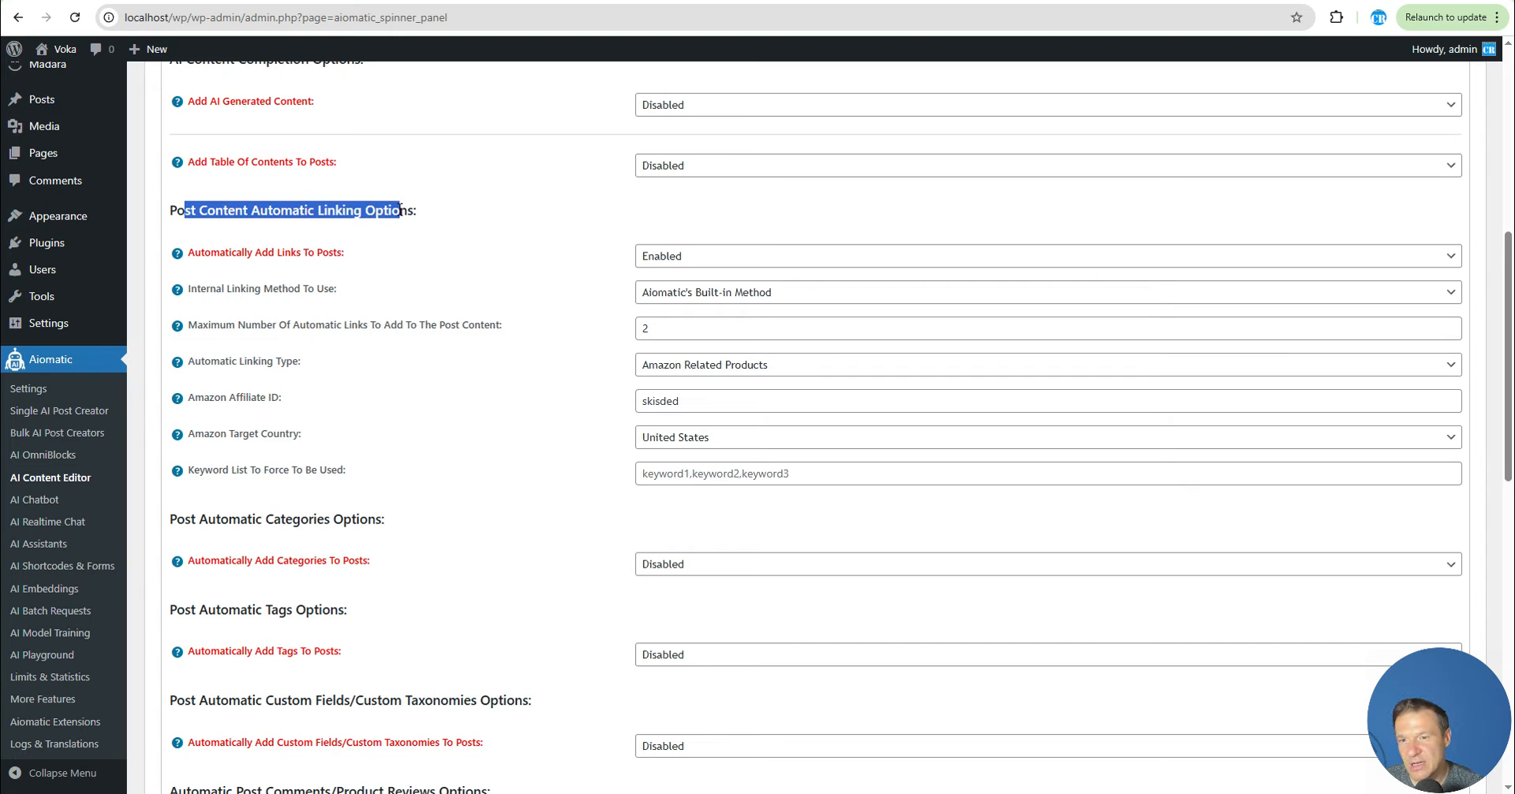
pyautogui.click(656, 261)
pyautogui.click(653, 296)
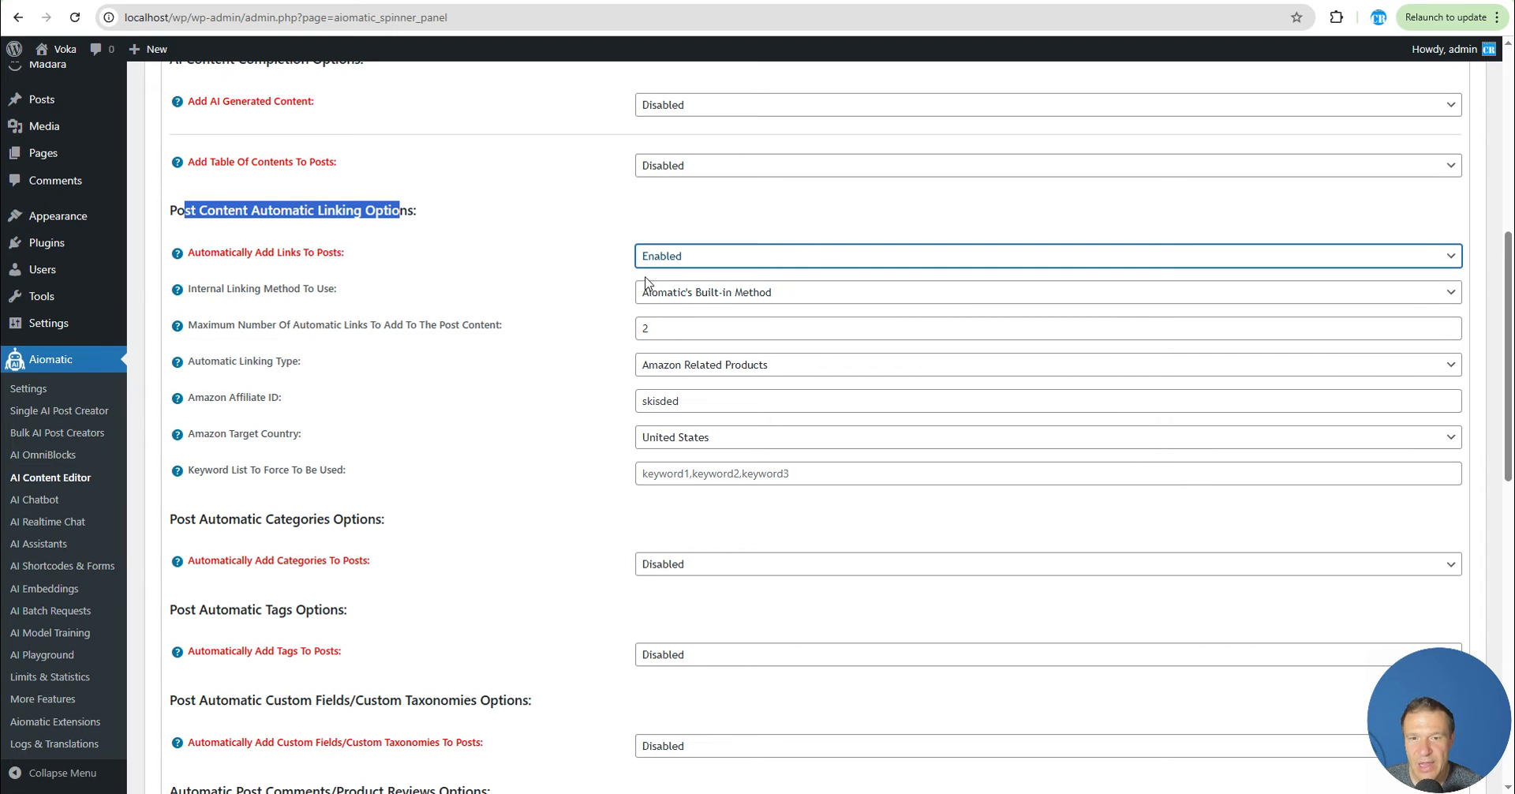
# Step: Set the automatic linking type to Amazon Related Products
pyautogui.moveTo(190, 361); pyautogui.dragTo(308, 363)
pyautogui.click(648, 368)
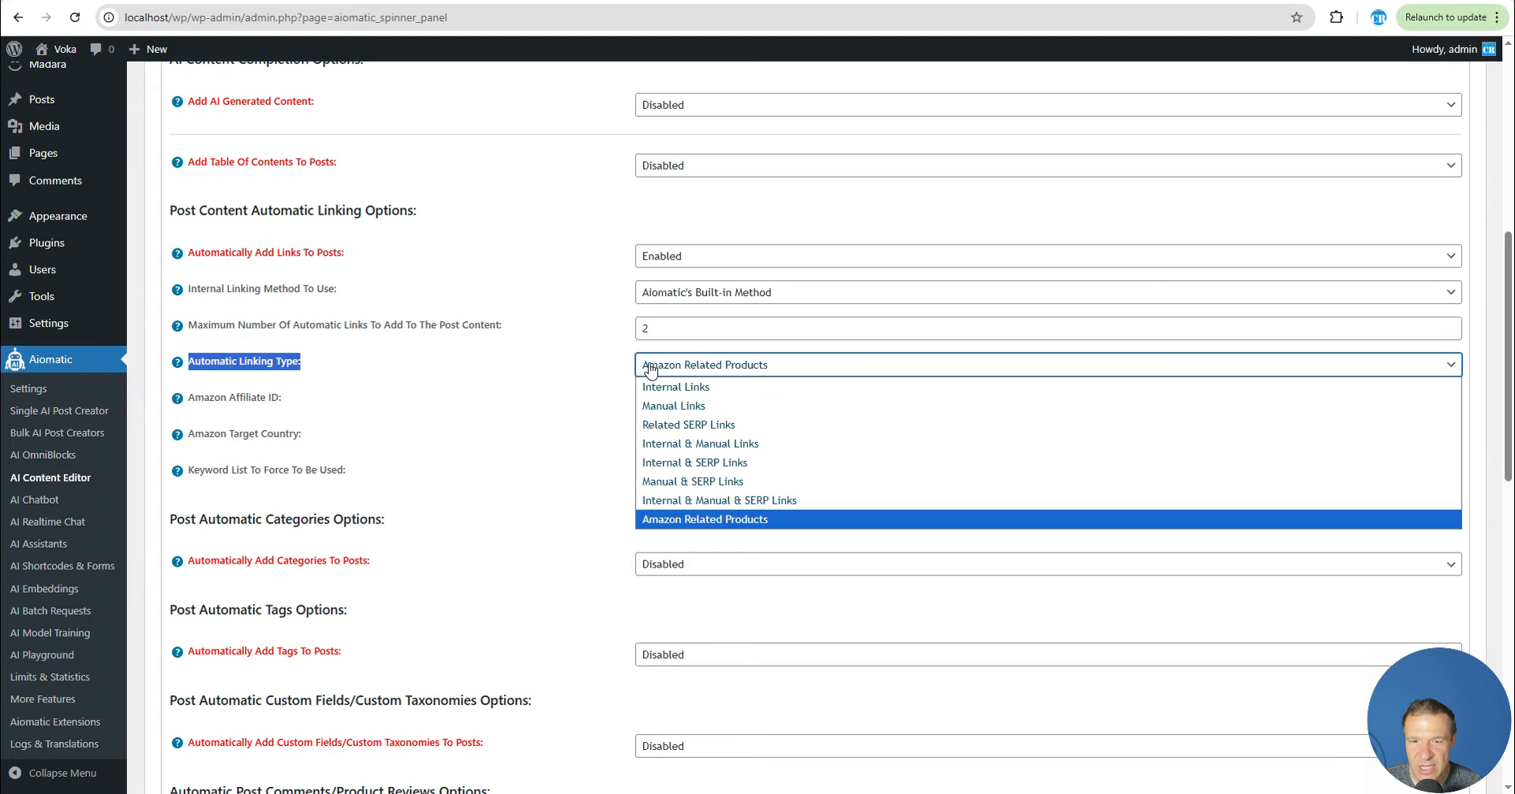
pyautogui.click(691, 521)
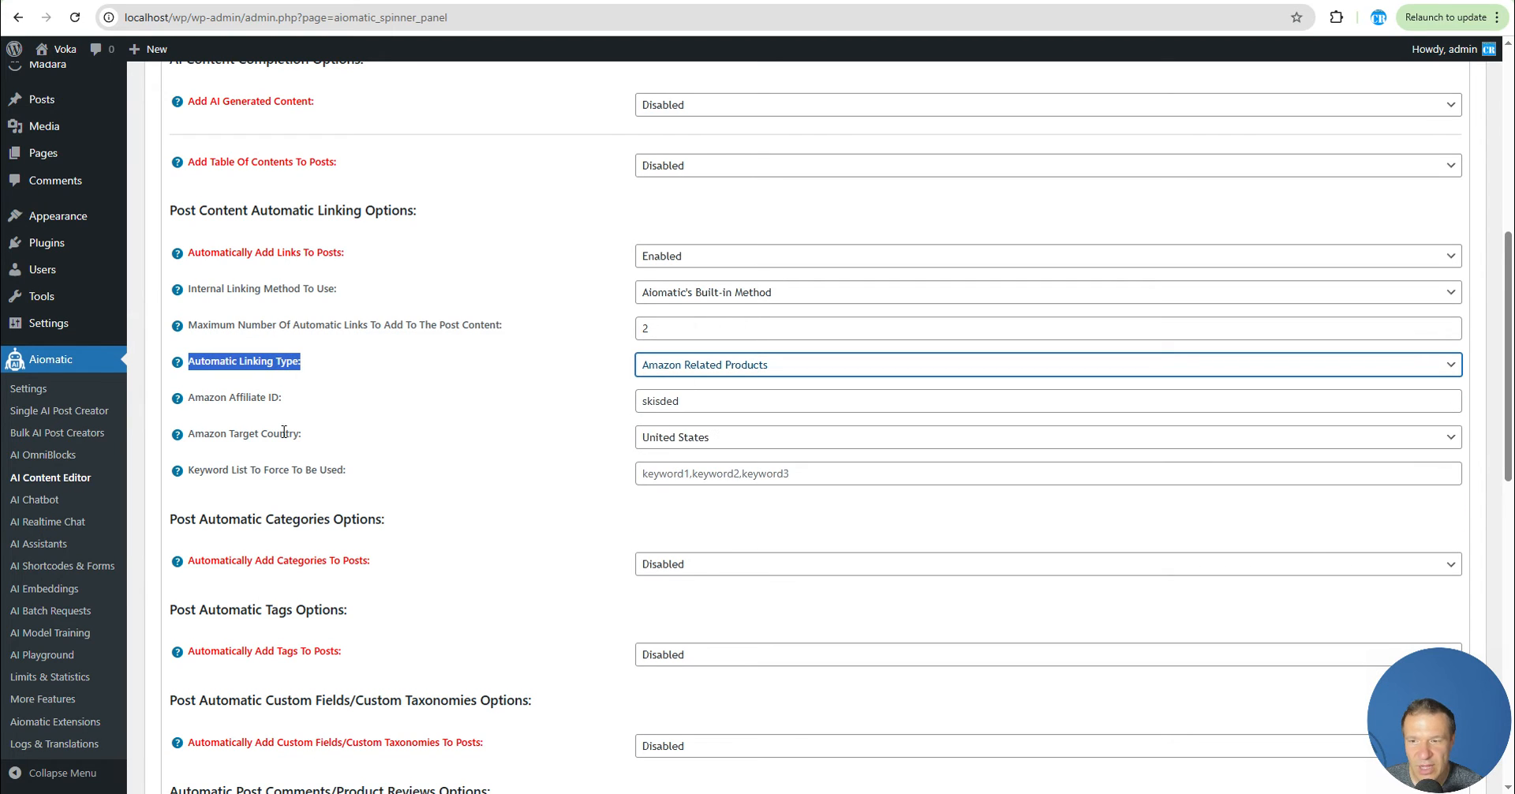
# Step: Review the Amazon affiliate ID, the available target countries and the maximum number of automatic links per post
pyautogui.doubleClick(676, 401)
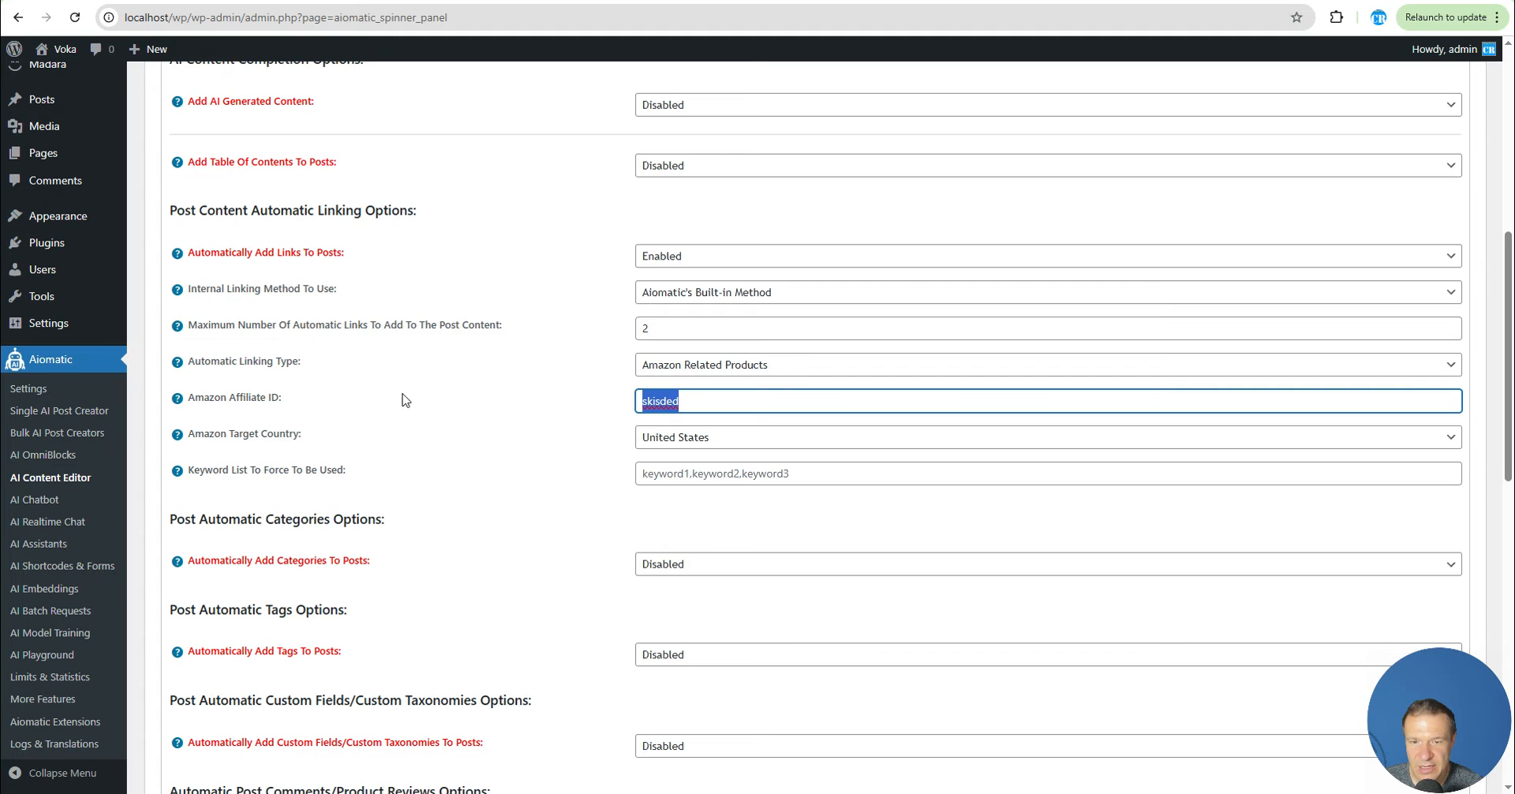
pyautogui.click(662, 437)
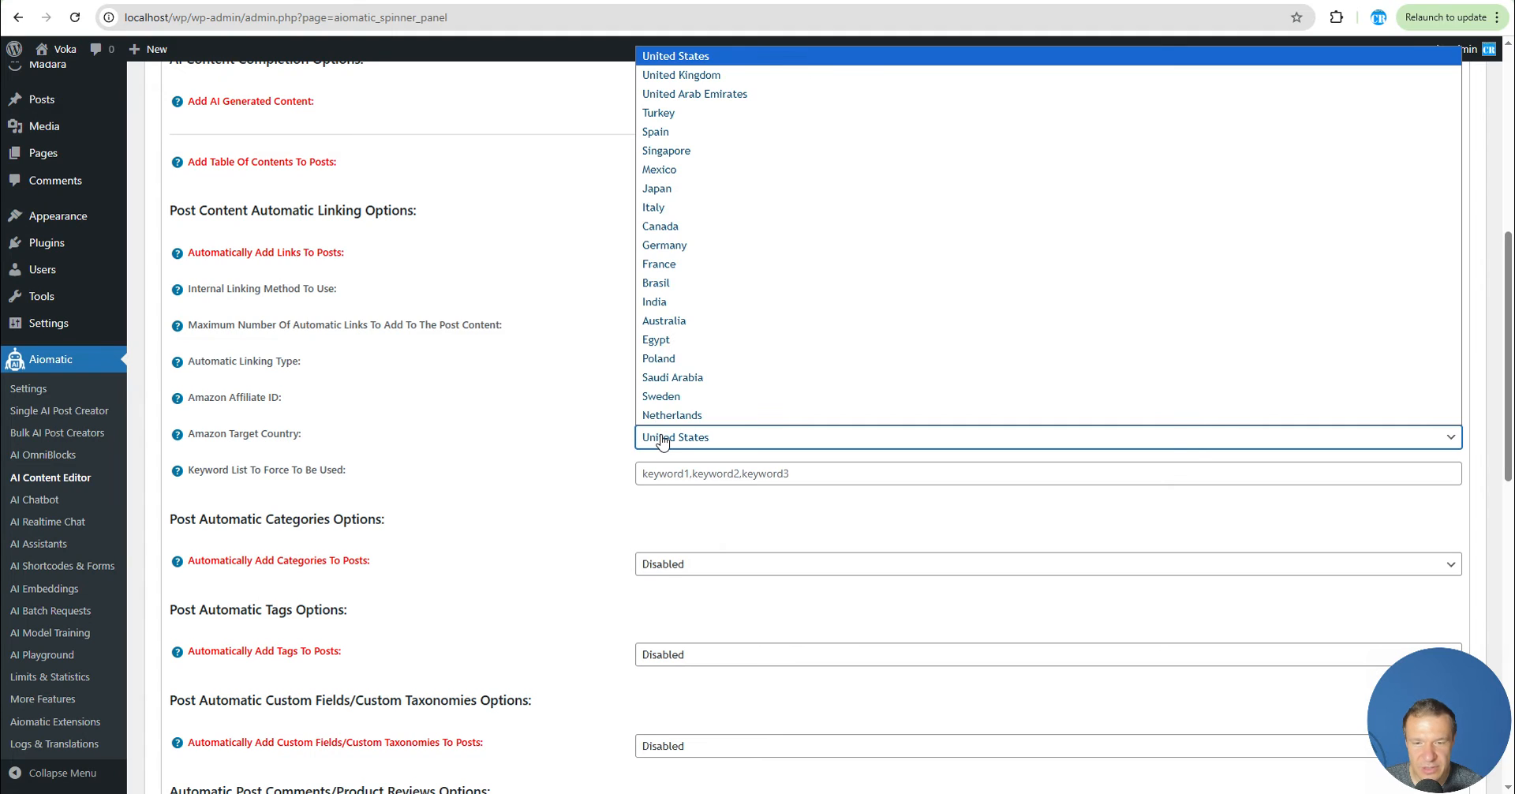
pyautogui.click(589, 441)
pyautogui.click(650, 325)
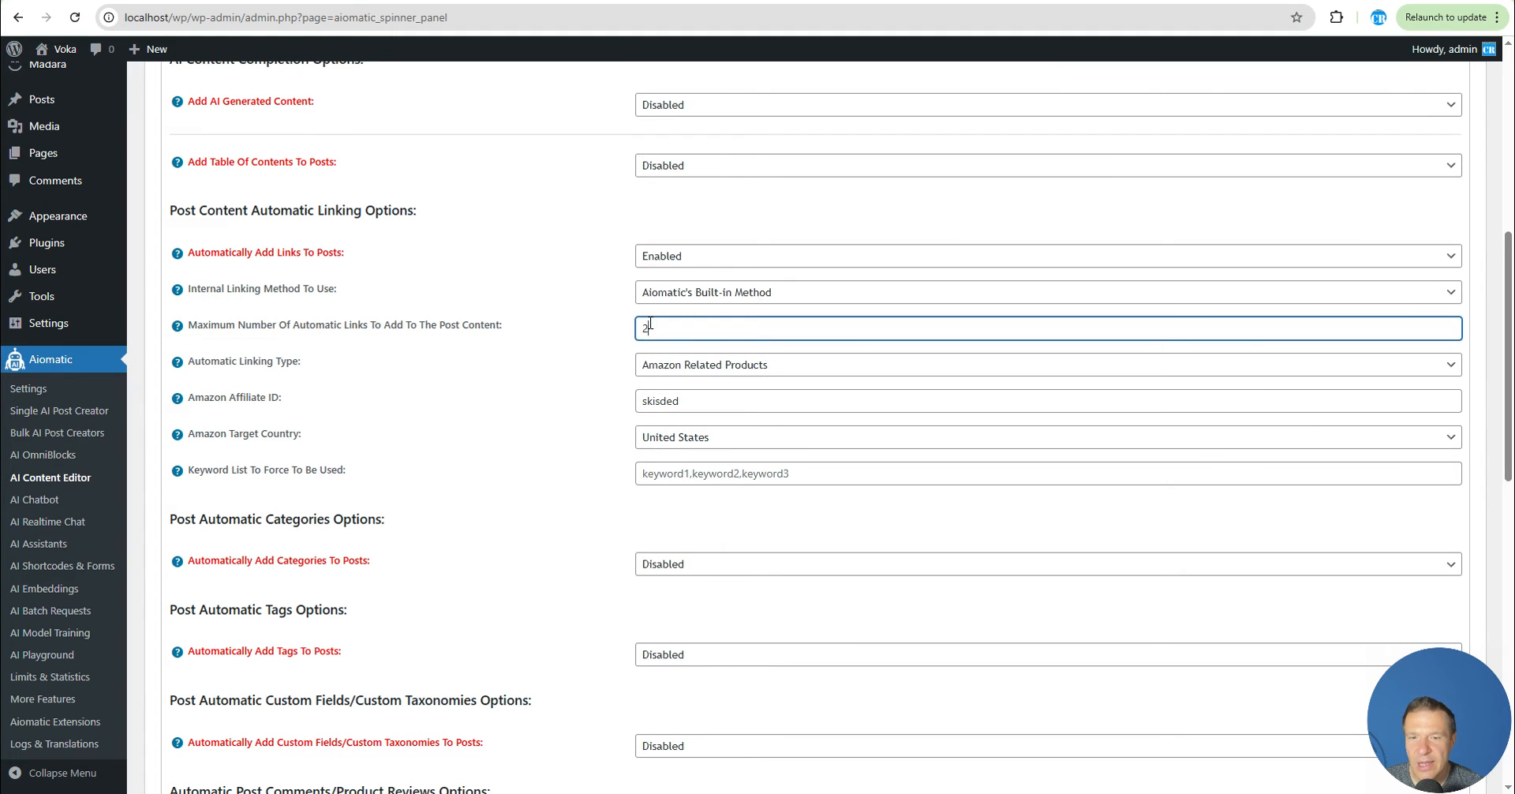
pyautogui.click(648, 327)
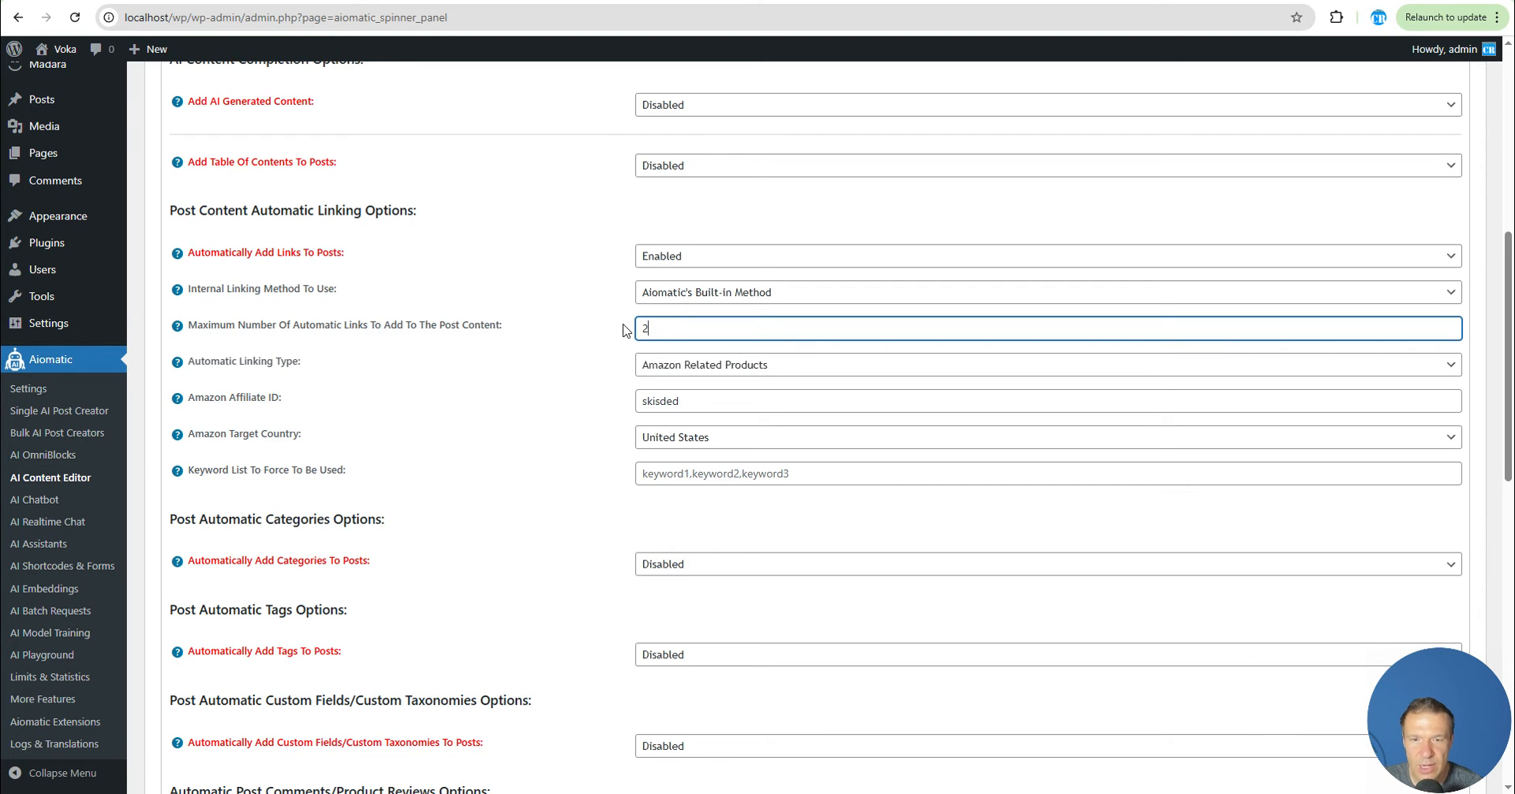
# Step: Save the AI Content Editor settings and check the automatic linking options on the reloaded page
pyautogui.scroll(-10, 608, 383)
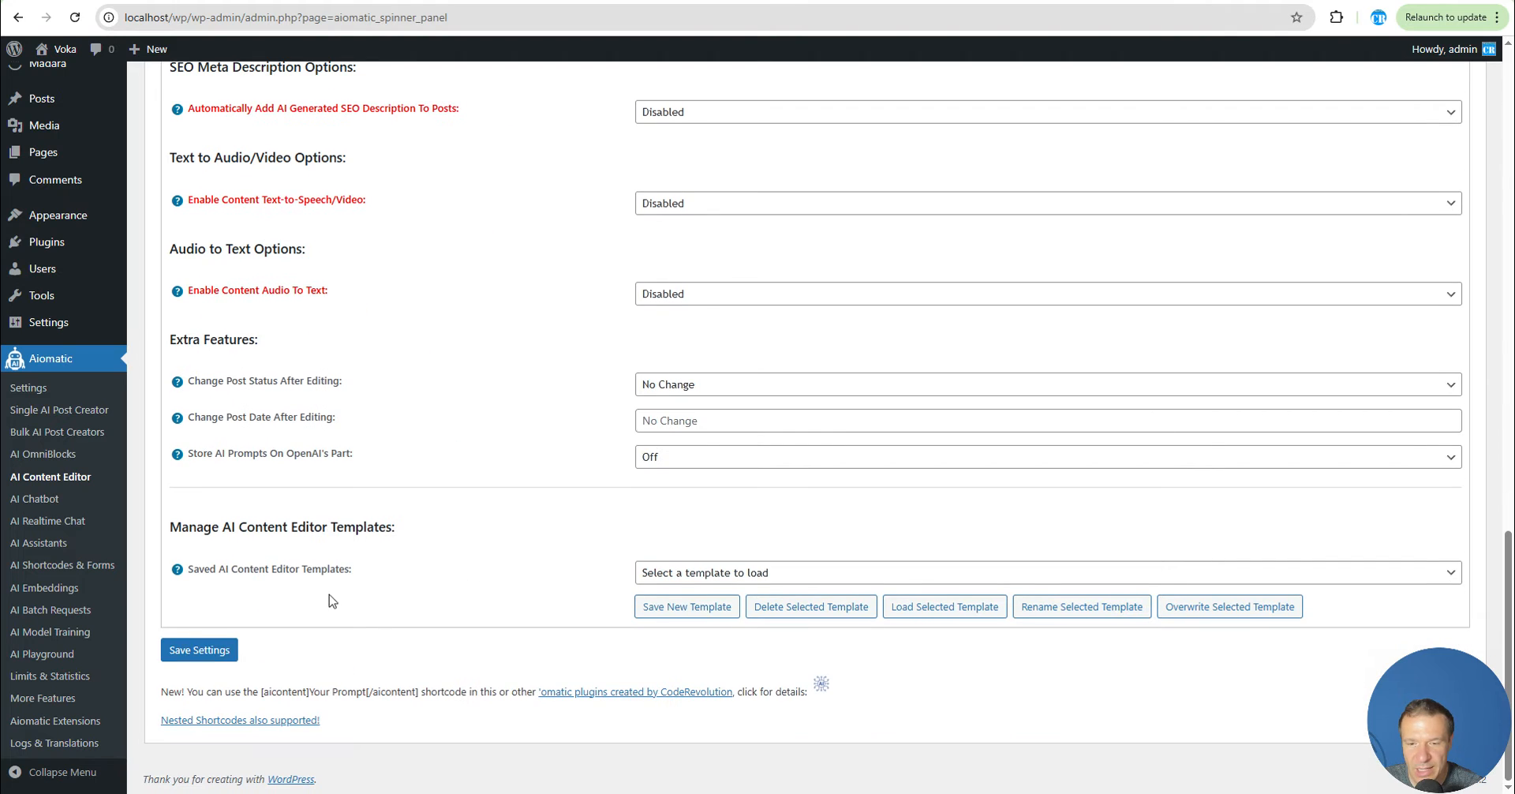
pyautogui.click(220, 648)
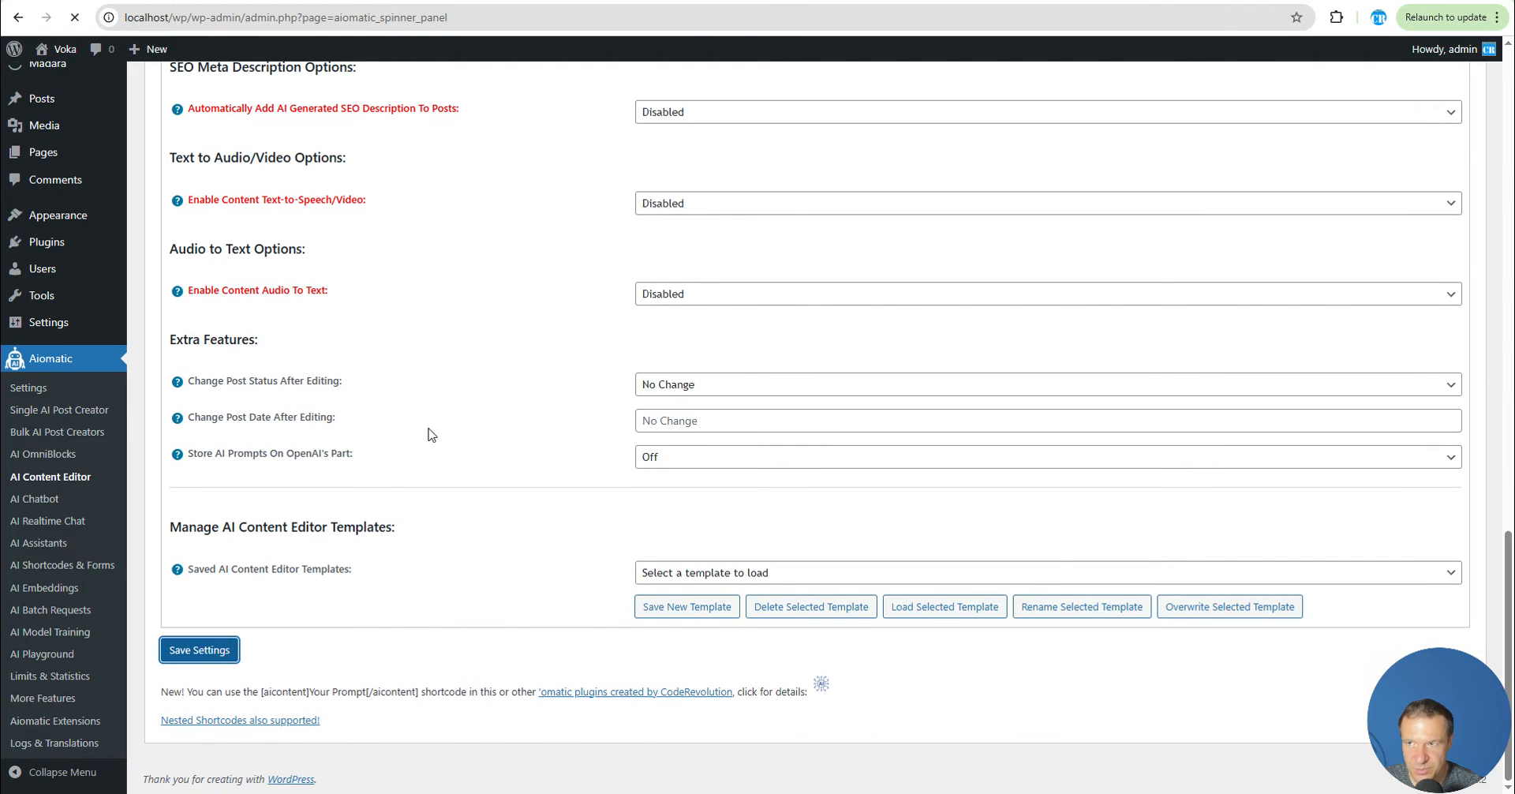
pyautogui.scroll(-5, 635, 419)
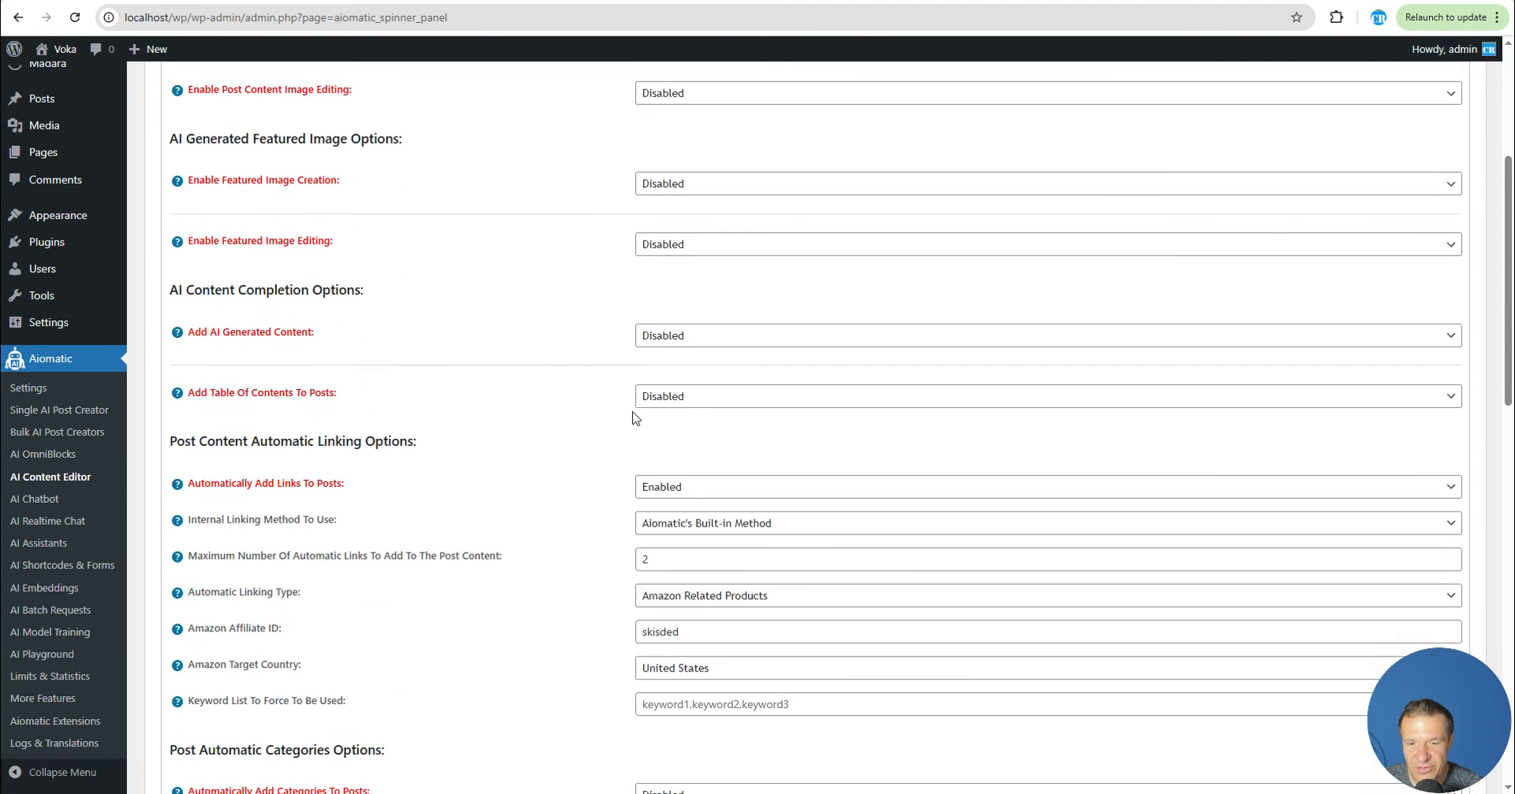
pyautogui.scroll(-4, 636, 419)
pyautogui.scroll(8, 505, 415)
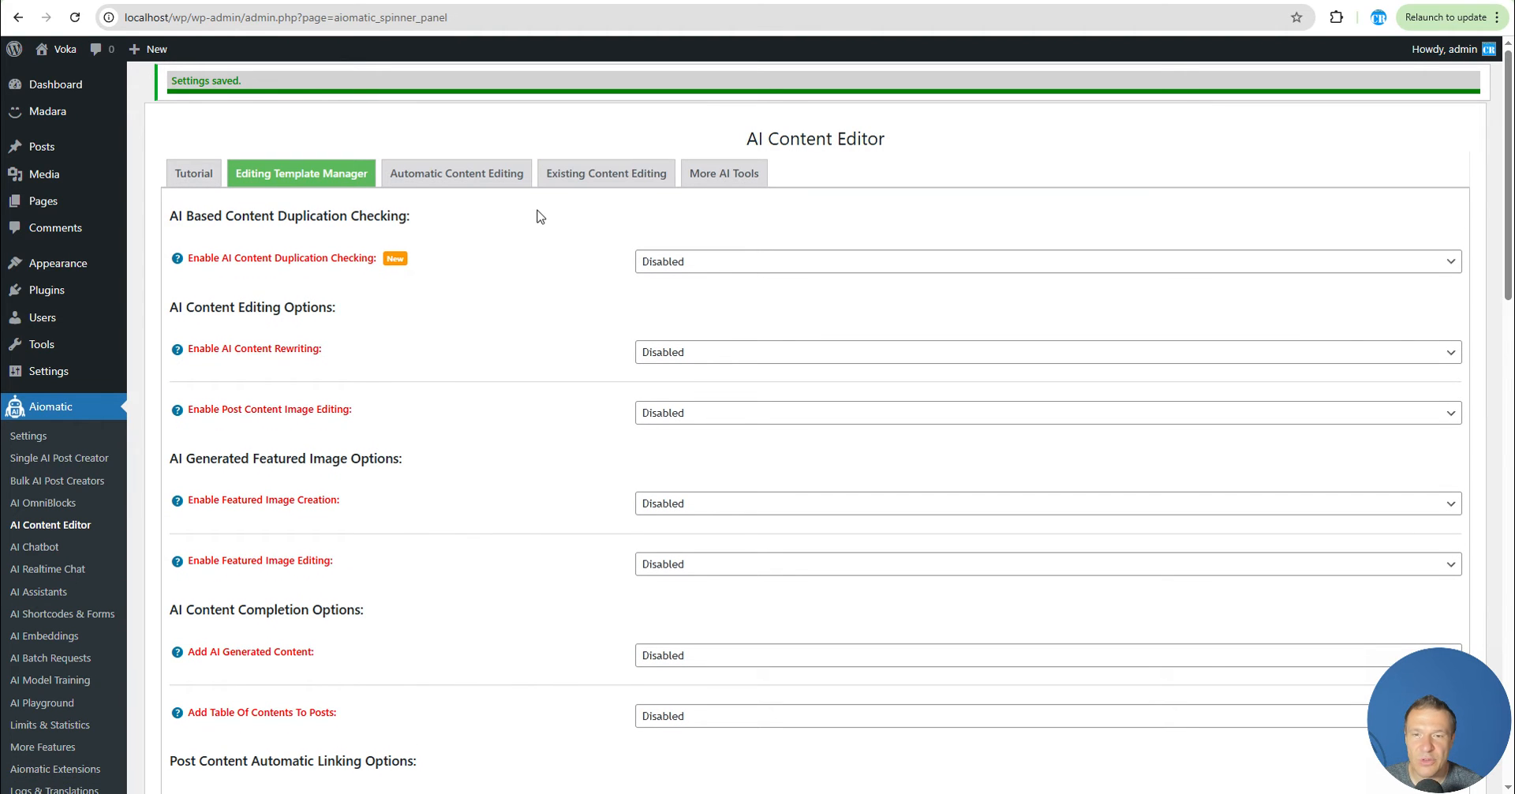
# Step: Examine the existing content editing options, including the bulk editing settings, post filters and manual run action
pyautogui.click(579, 175)
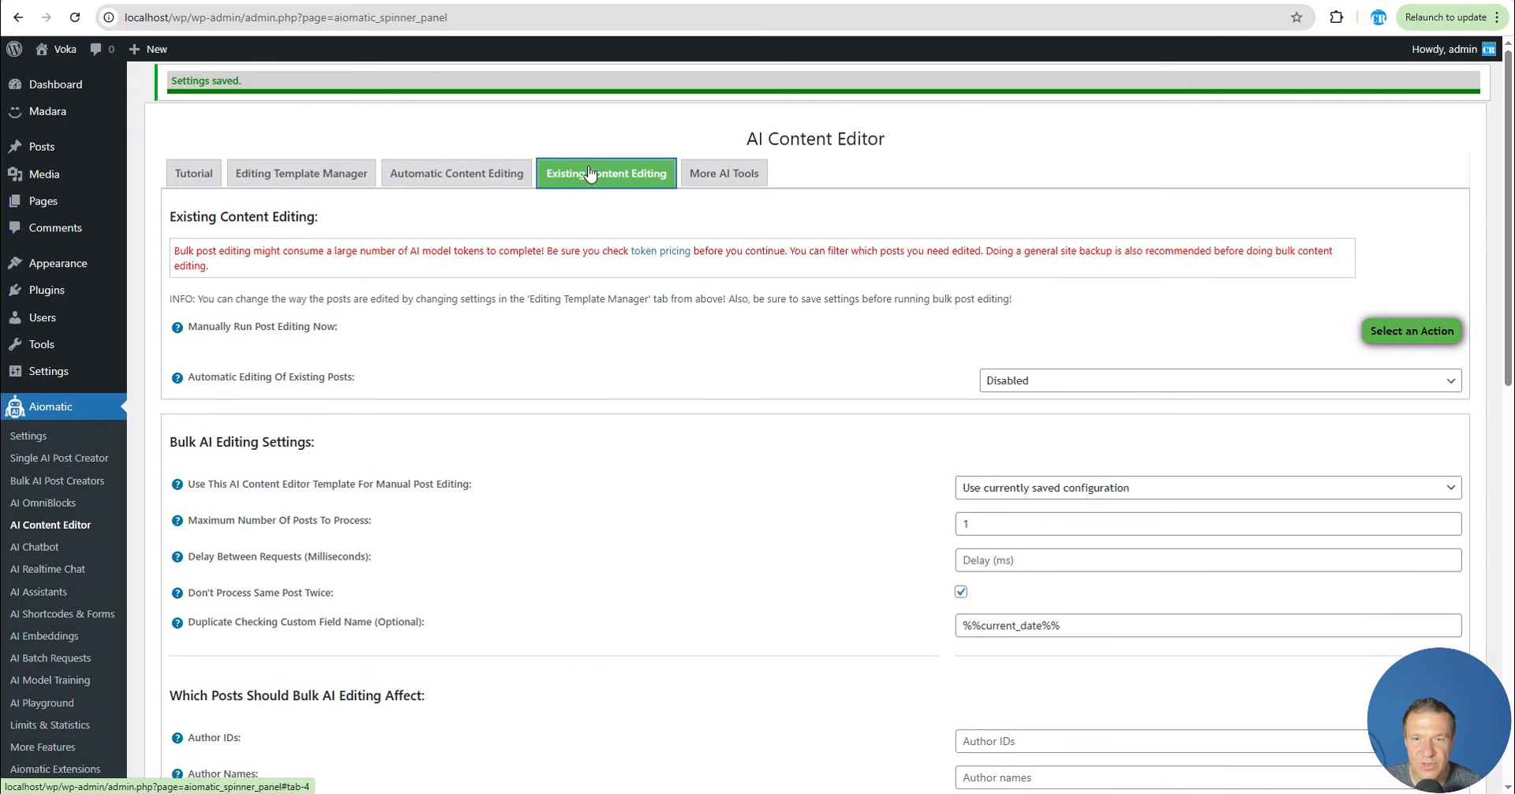
pyautogui.scroll(-2, 1319, 275)
pyautogui.scroll(3, 1319, 275)
pyautogui.scroll(-7, 1009, 260)
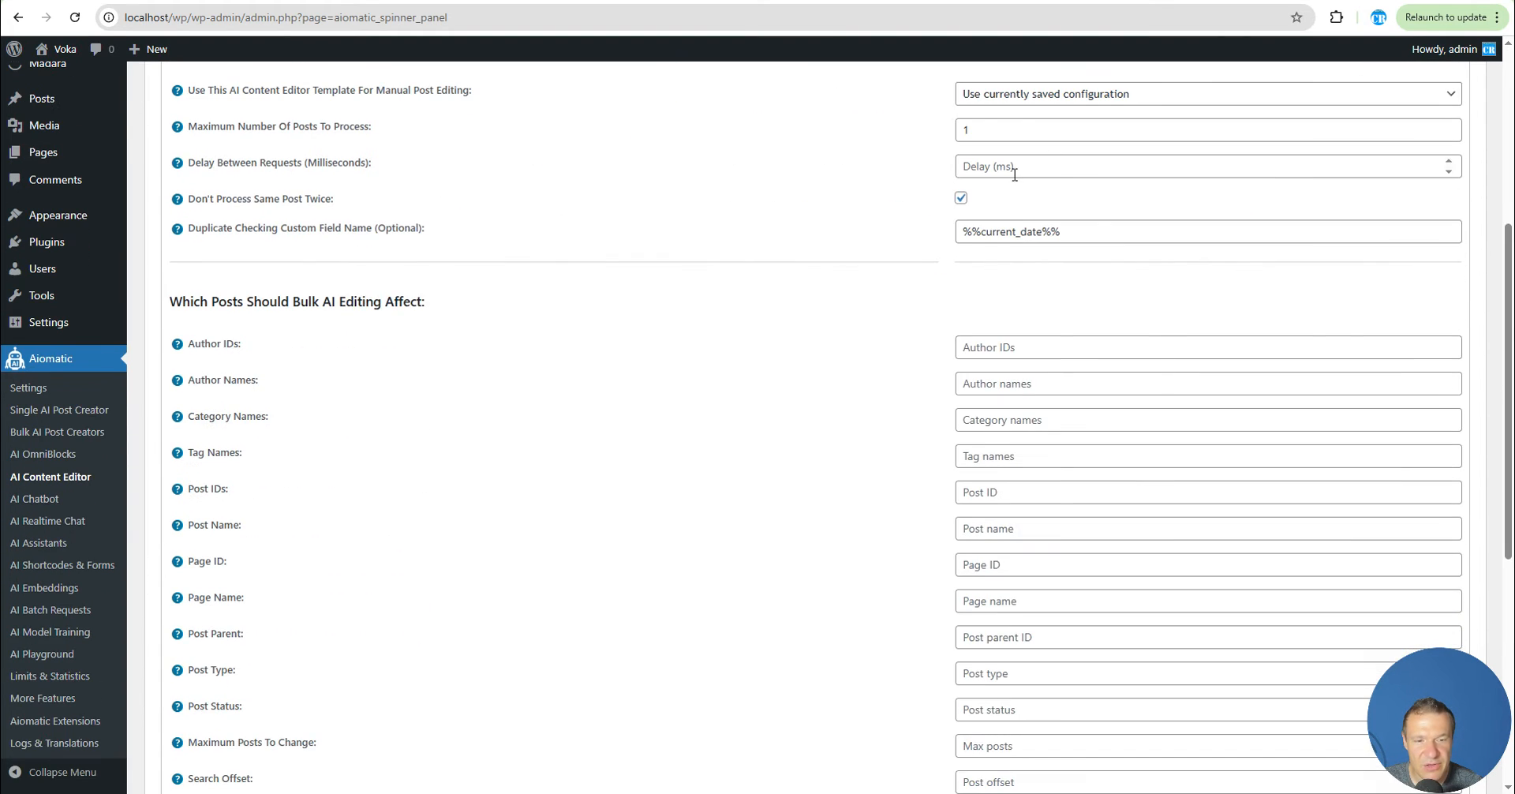
pyautogui.scroll(7, 899, 570)
pyautogui.scroll(2, 920, 578)
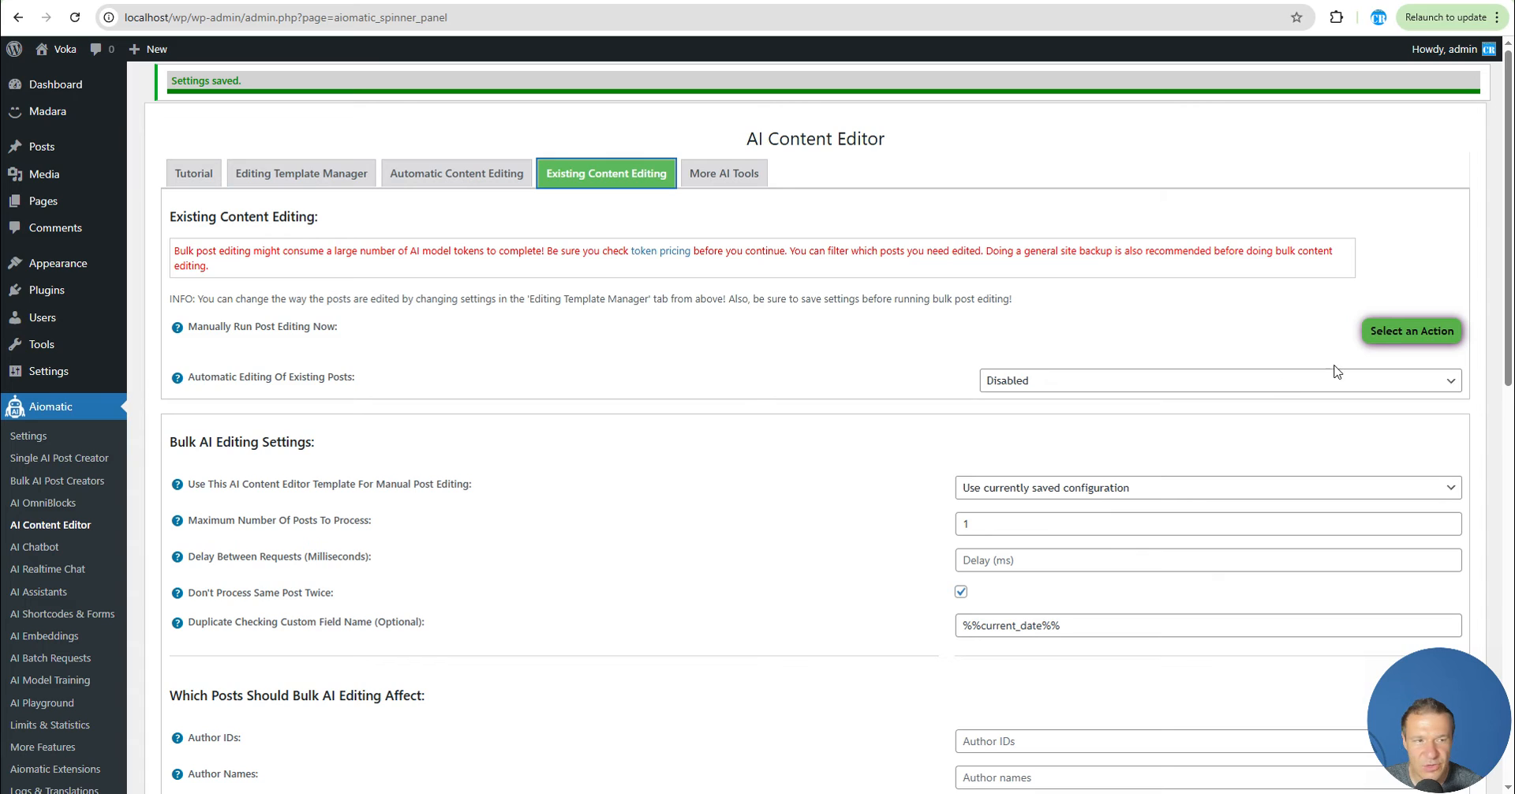
pyautogui.click(1412, 329)
pyautogui.click(812, 377)
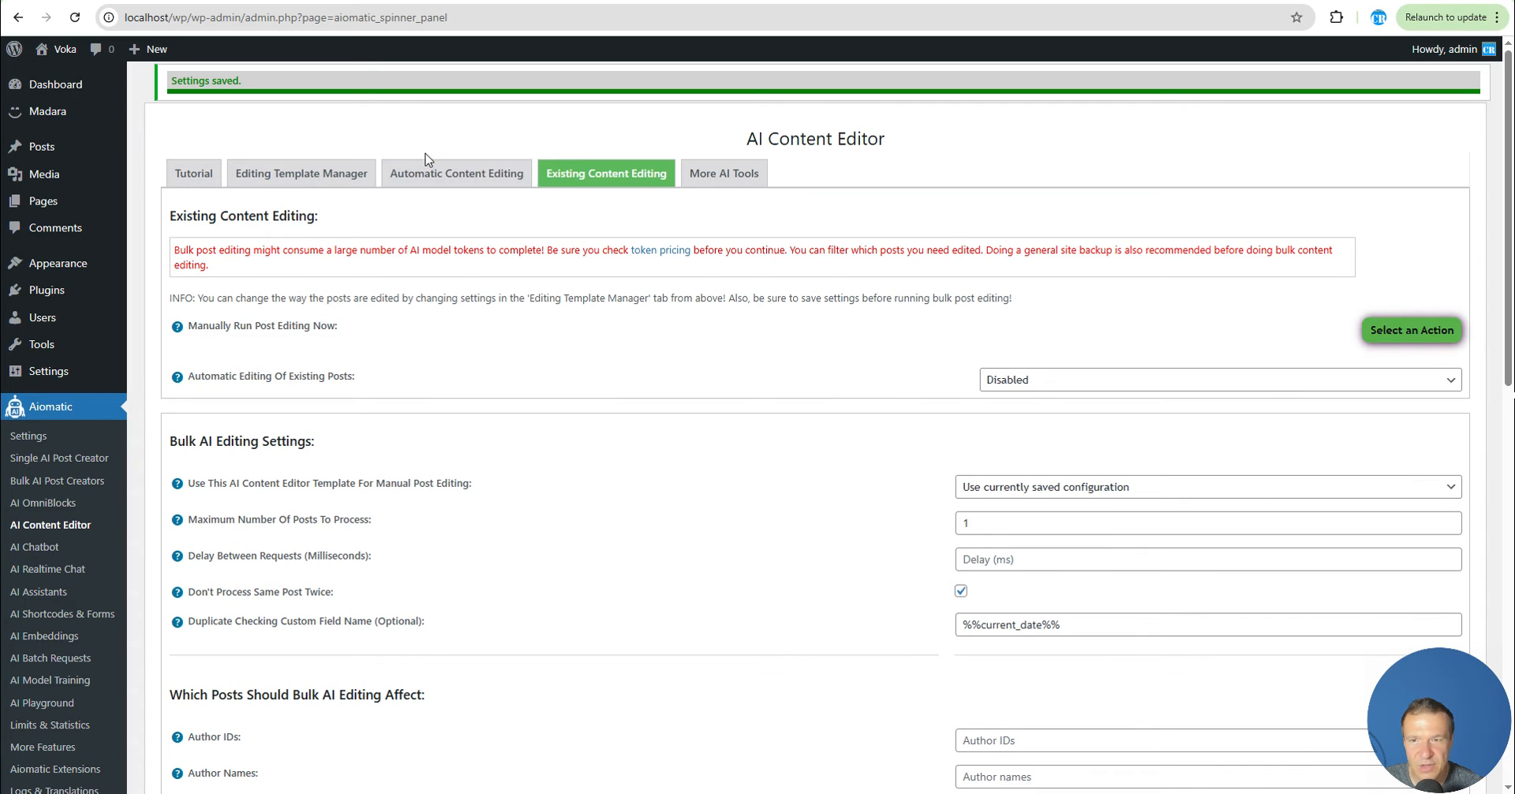
# Step: Try switching on automatic post editing with the legacy AI content editor enabled
pyautogui.click(471, 177)
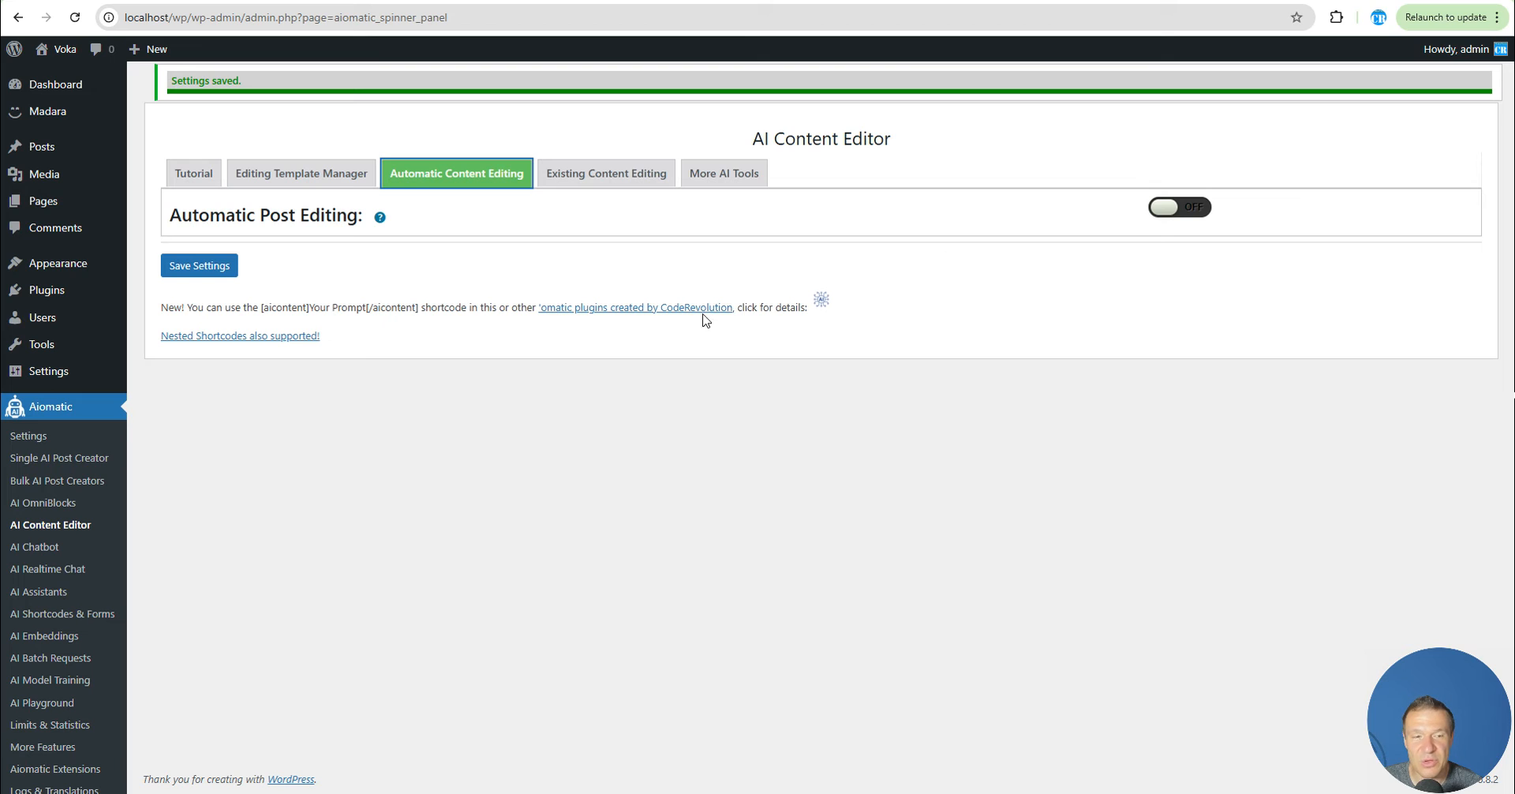
pyautogui.click(1170, 209)
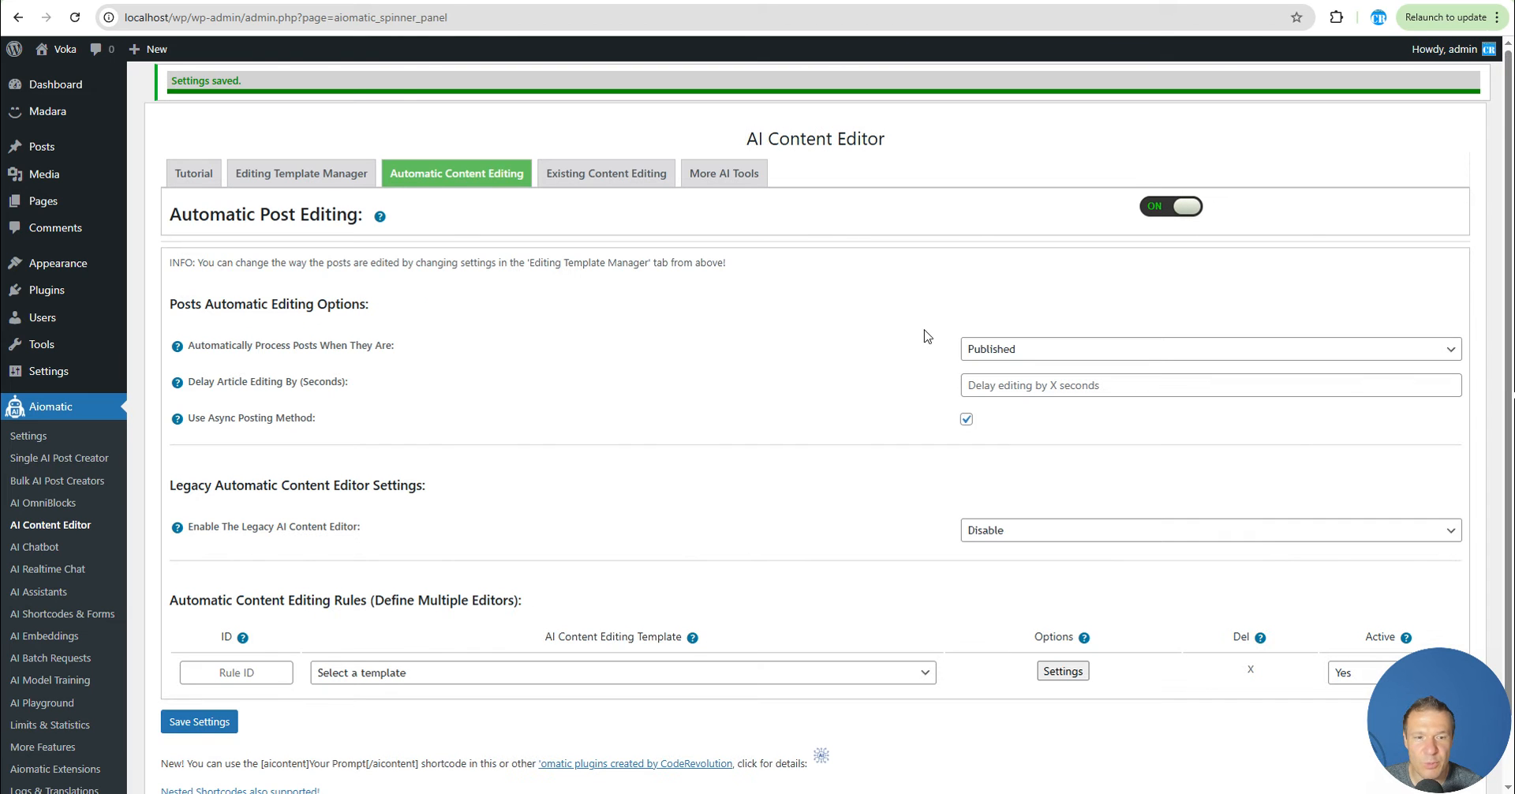
pyautogui.click(978, 530)
pyautogui.click(978, 566)
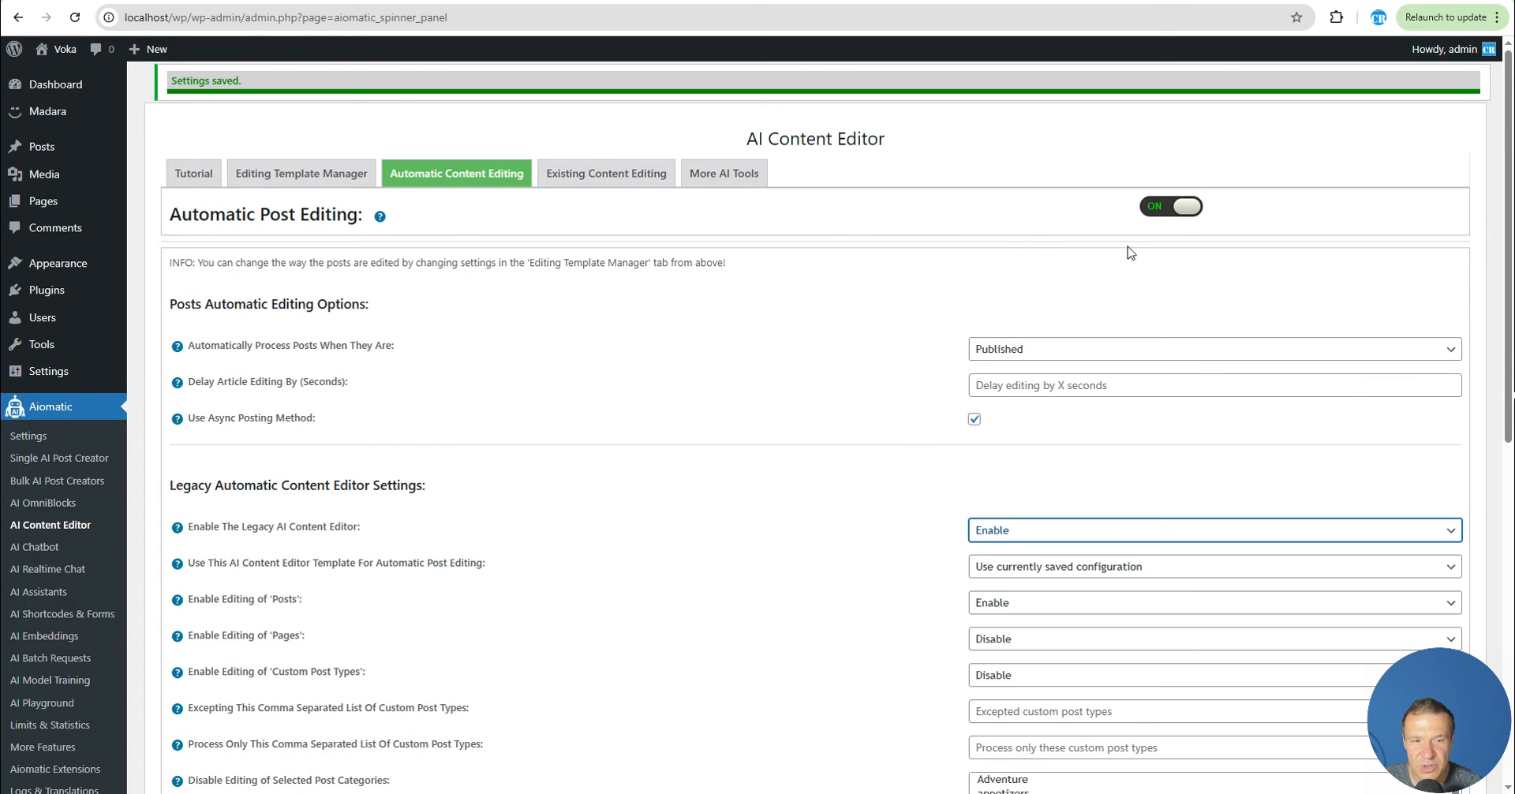
pyautogui.click(1184, 208)
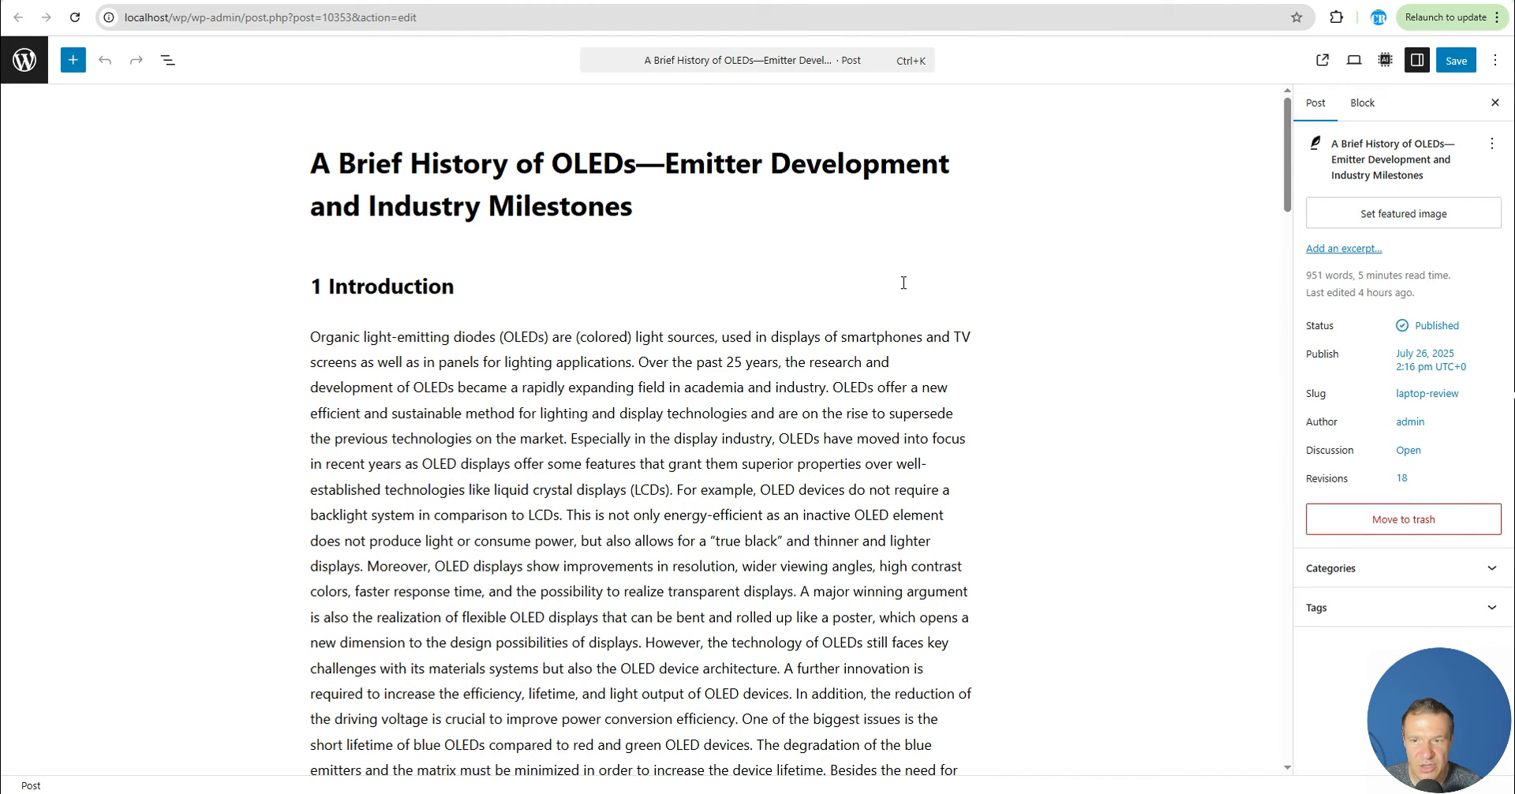
# Step: In the OLED article's post editor, process the post with Aiomatic using the currently saved configuration
pyautogui.click(1384, 60)
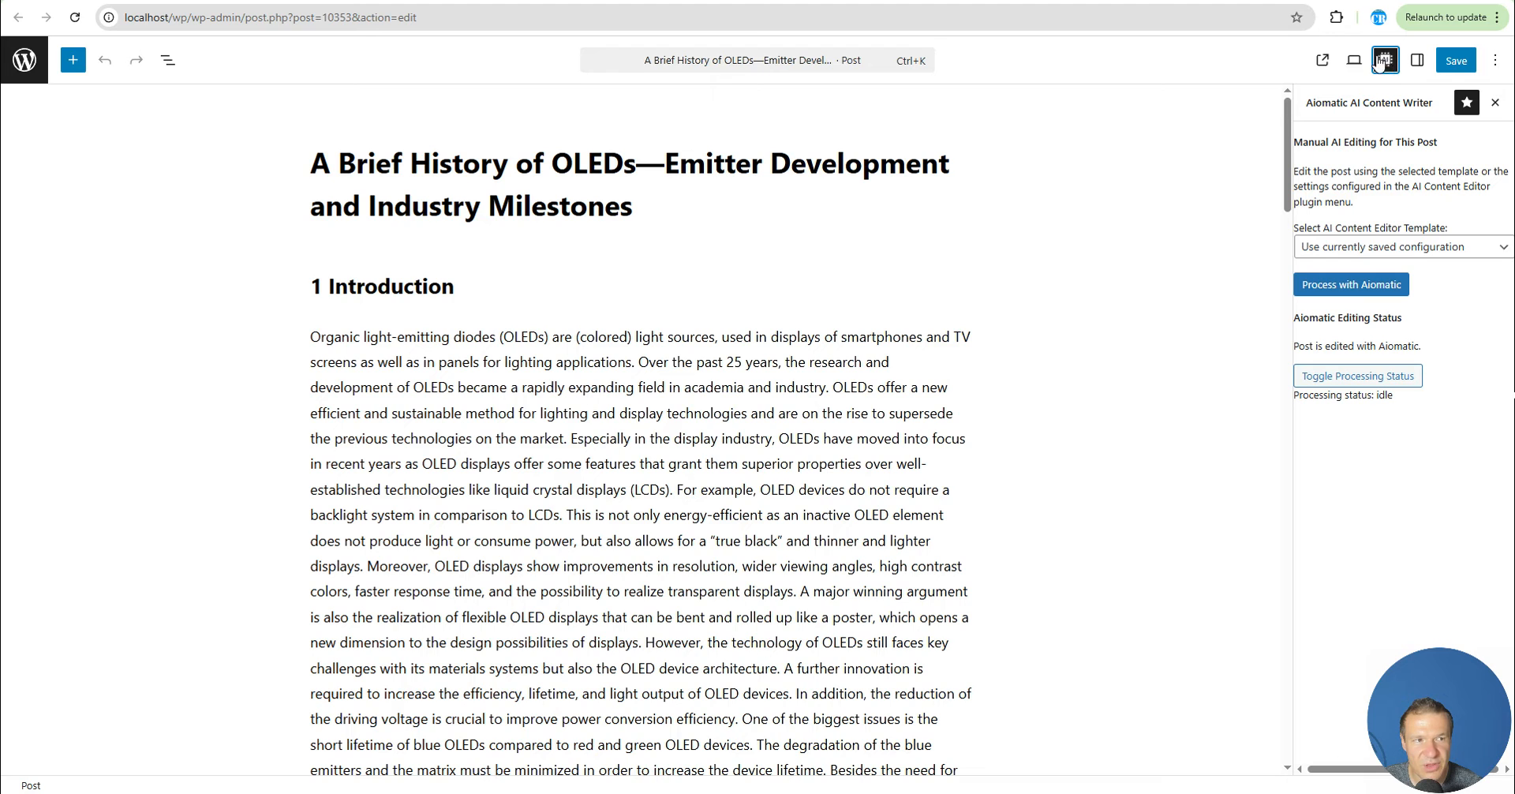
pyautogui.click(1350, 285)
pyautogui.click(825, 115)
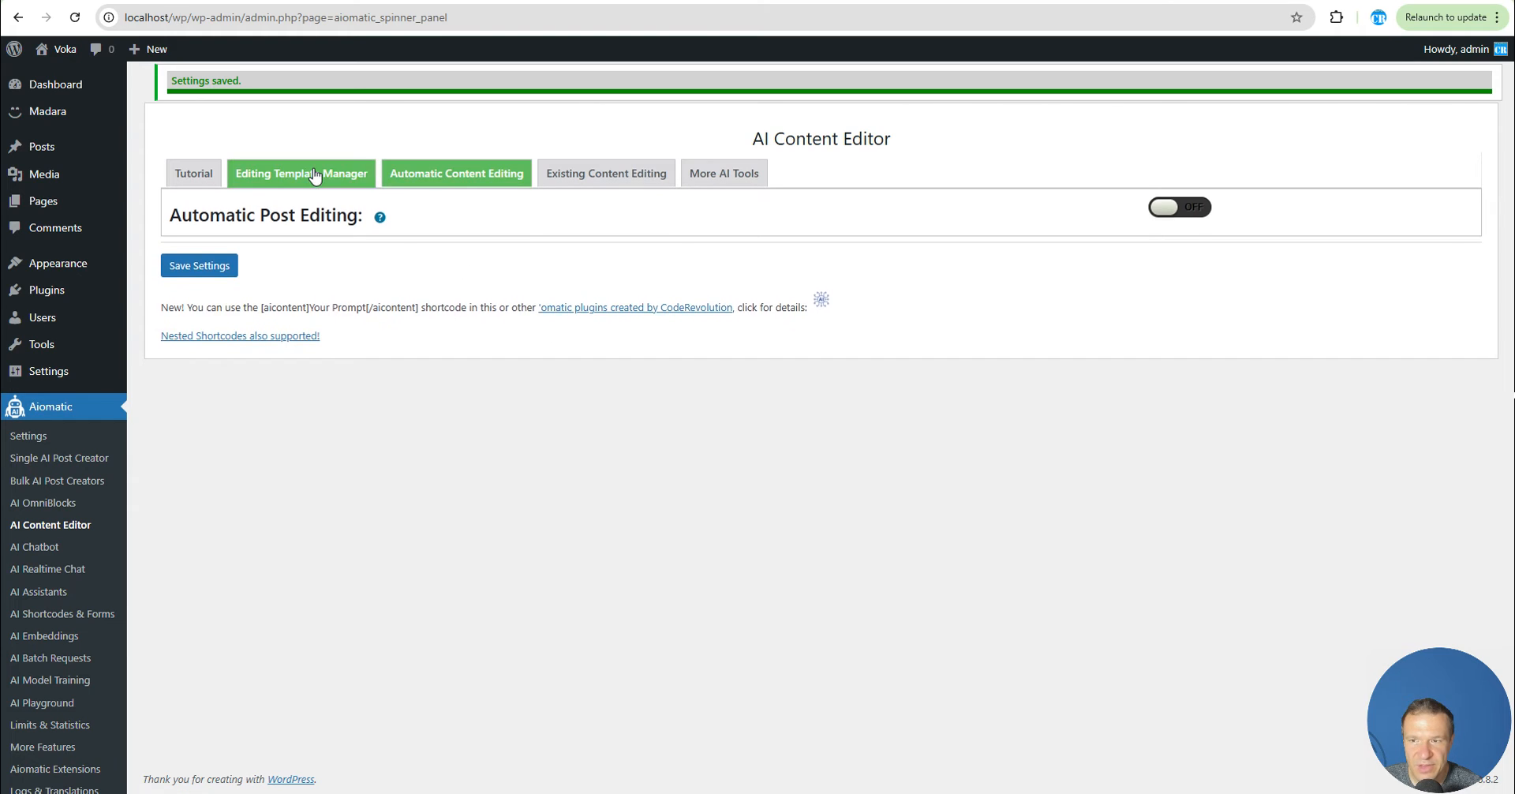
# Step: Return to the AI Content Editor page and review the automatic linking options in the editing template settings
pyautogui.click(314, 175)
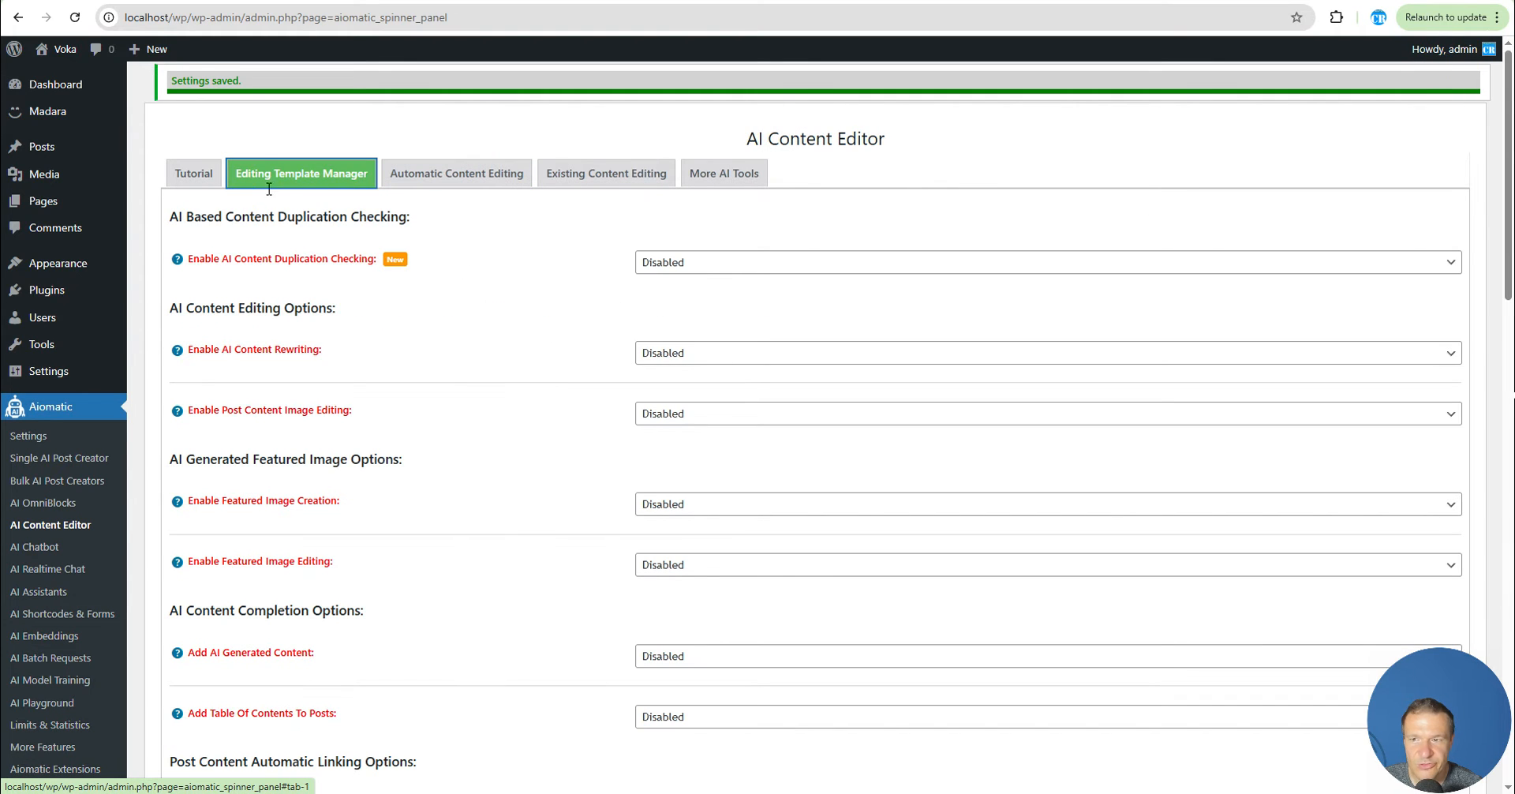
pyautogui.scroll(-4, 925, 474)
pyautogui.scroll(-4, 925, 474)
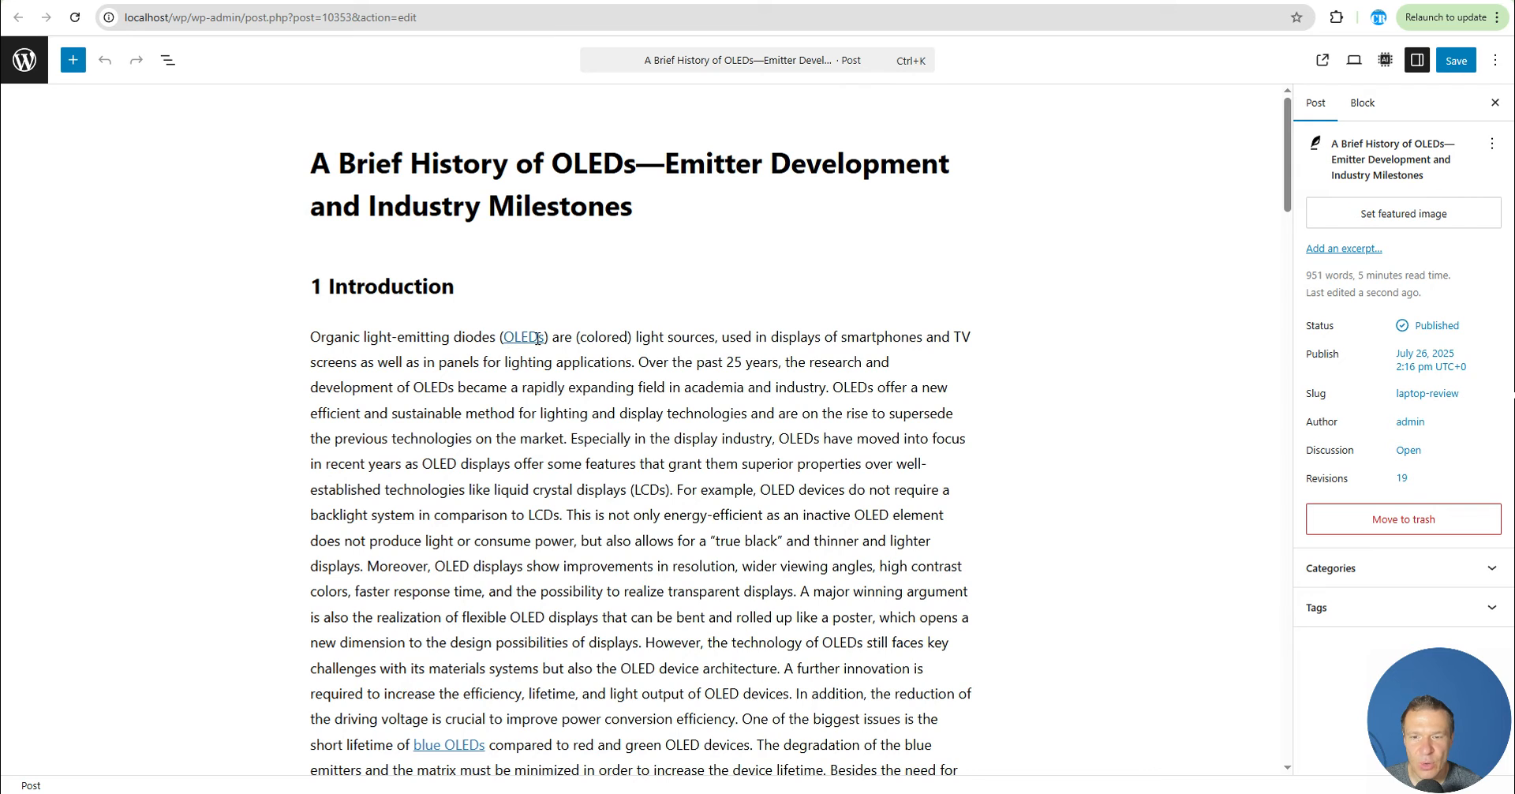
# Step: Open the Amazon product linked from "OLEDs" in the article's first paragraph and return to the post editor
pyautogui.click(522, 338)
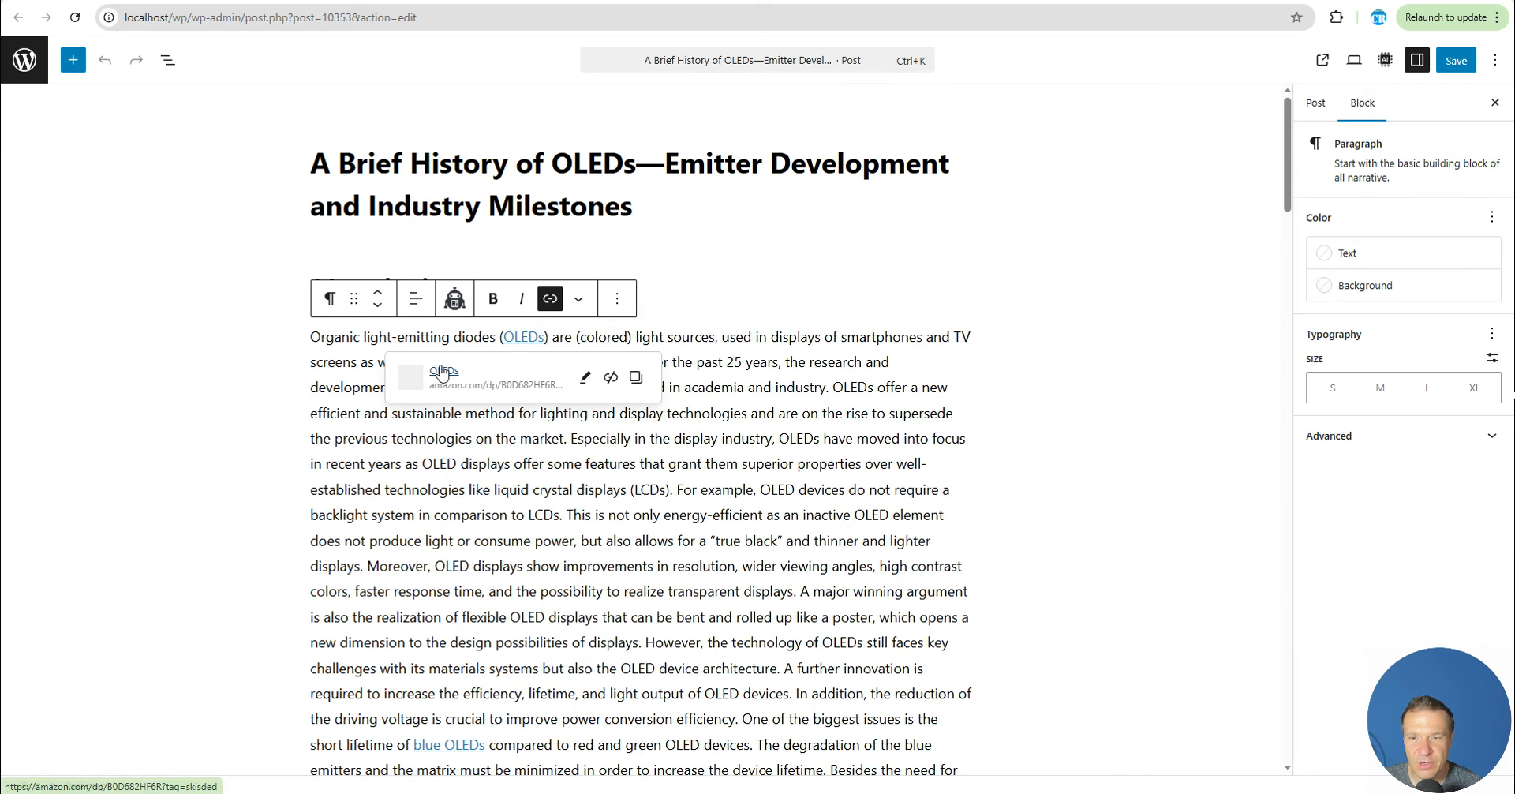
pyautogui.click(443, 371)
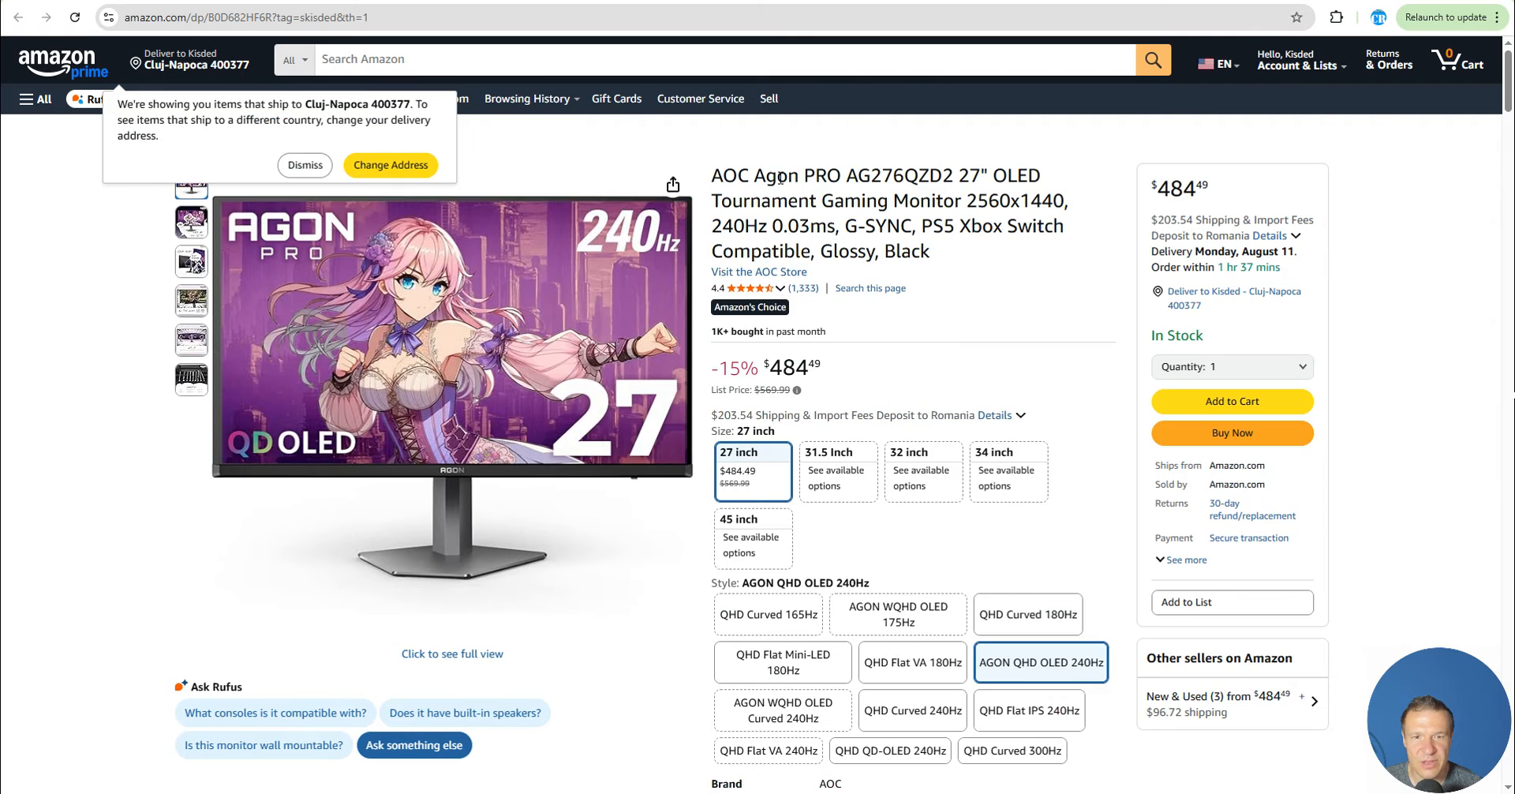
pyautogui.hotkey('alt', 'Left')
# Step: Open the Amazon product linked from "blue OLEDs" in the introduction and return to the start of the post
pyautogui.scroll(-3, 535, 431)
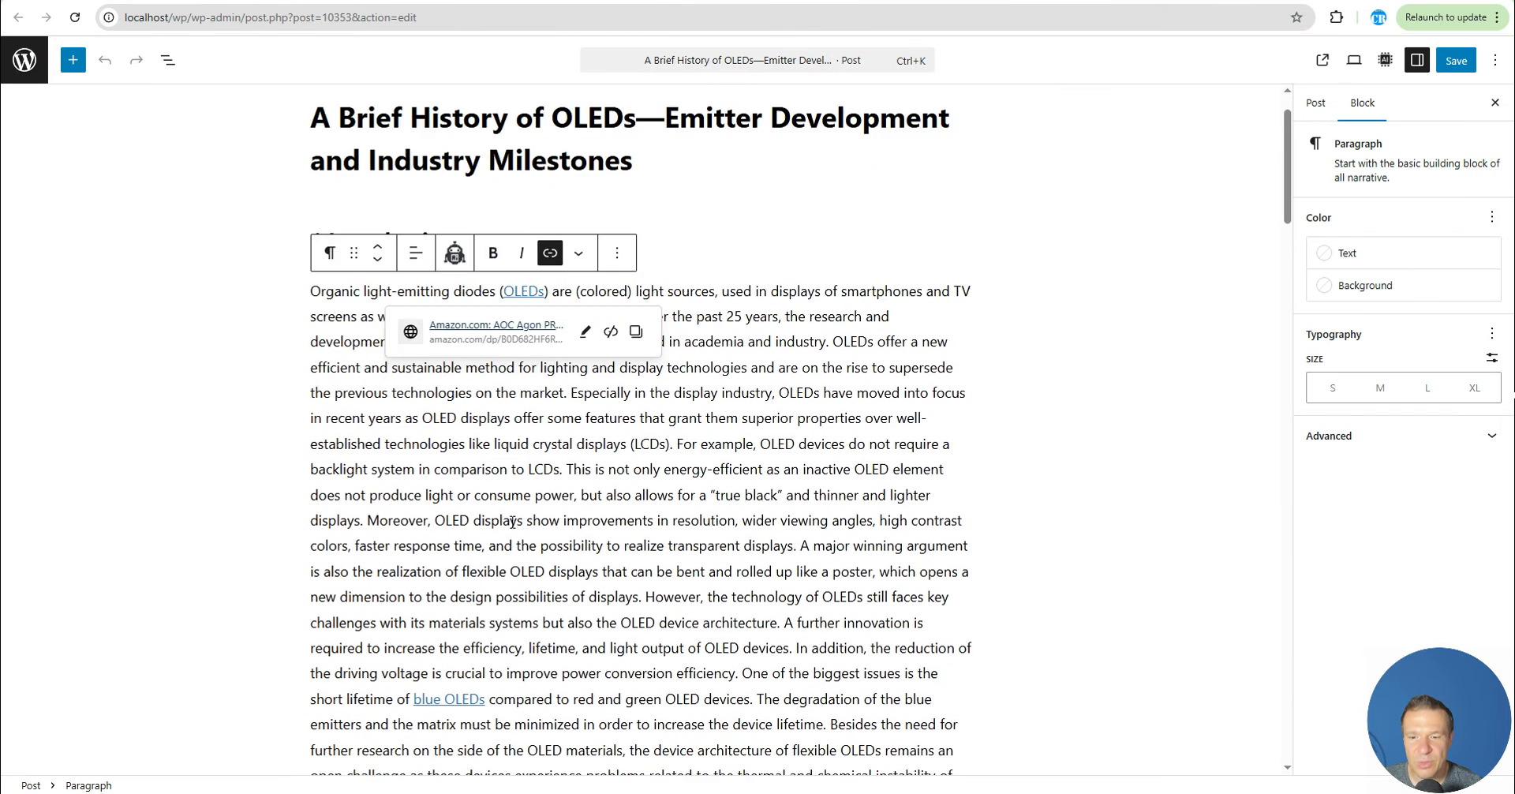
pyautogui.click(440, 508)
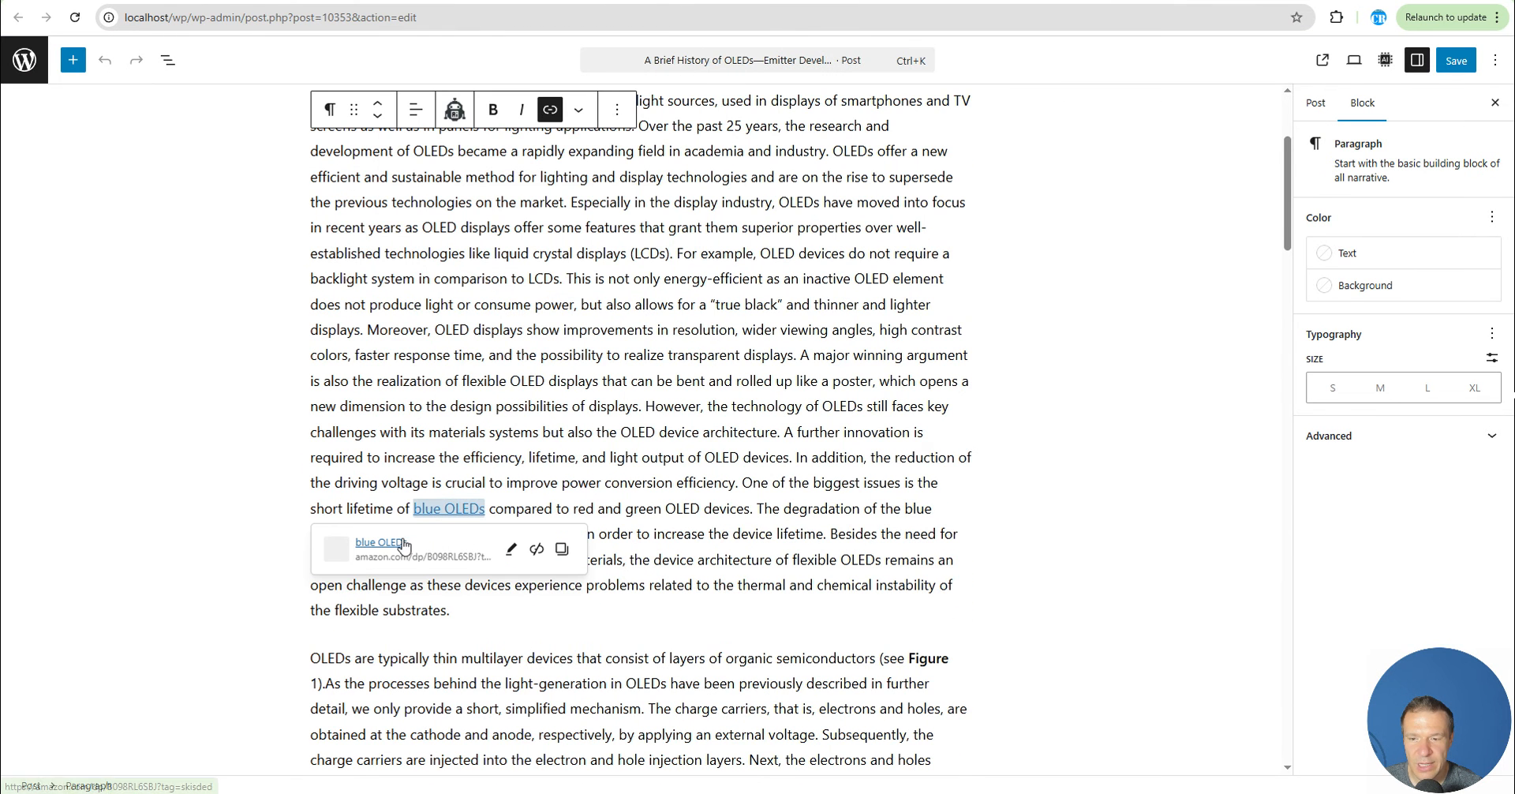
pyautogui.click(402, 542)
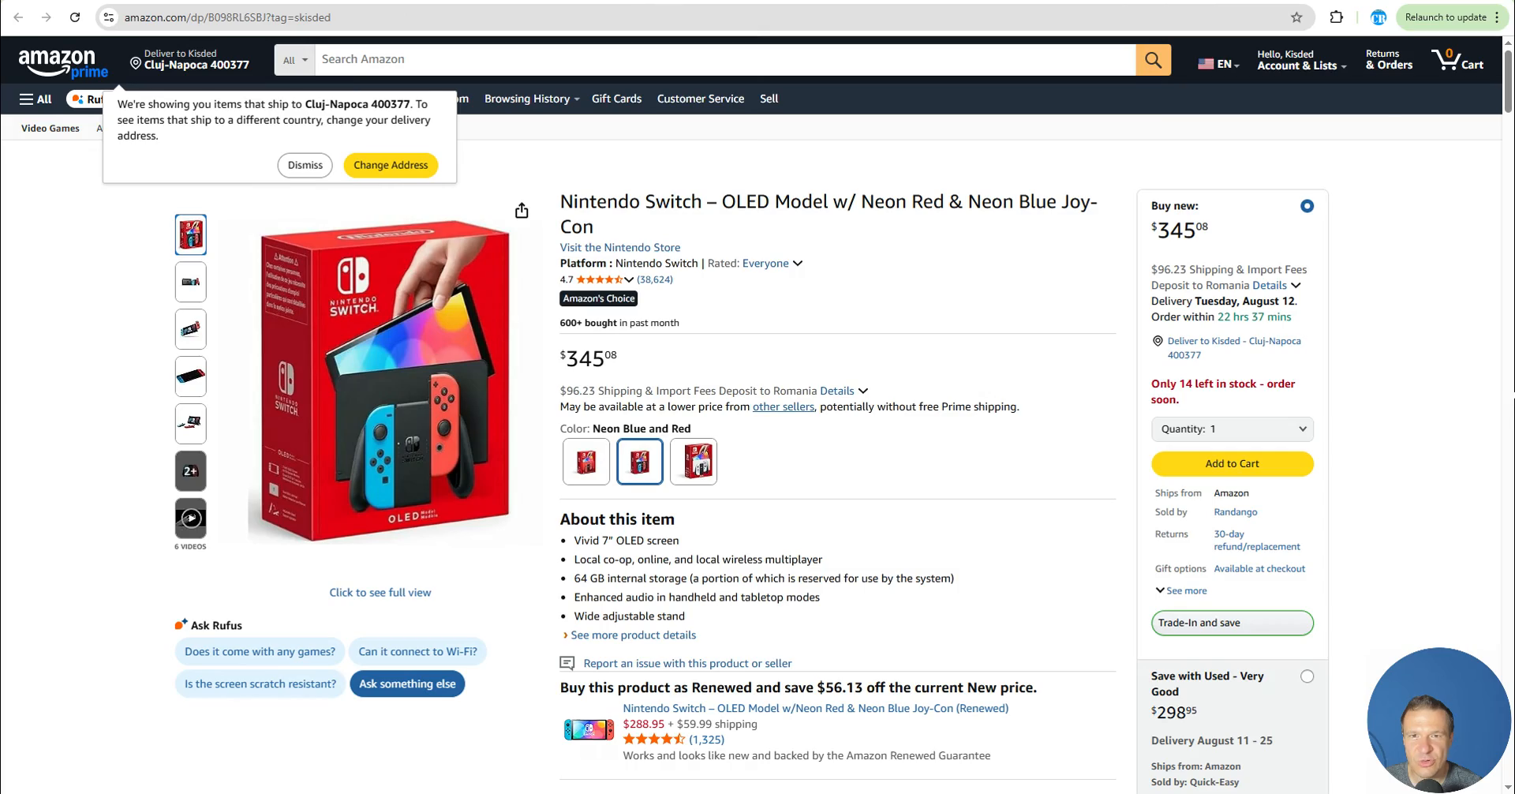
pyautogui.click(539, 0)
pyautogui.scroll(3, 461, 353)
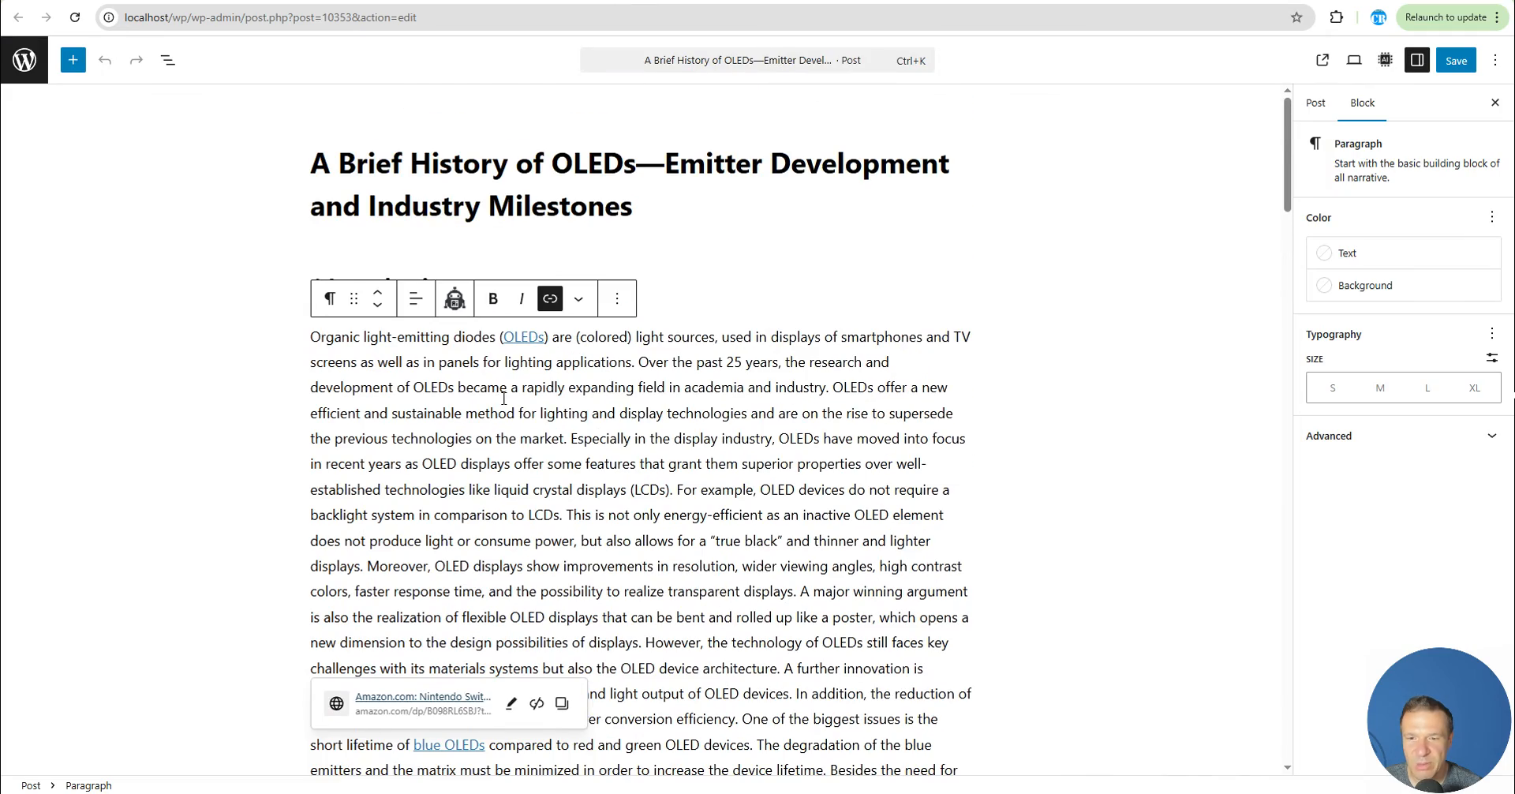
# Step: Dismiss the link preview in the OLED post's editor and view the published version of the article
pyautogui.click(573, 438)
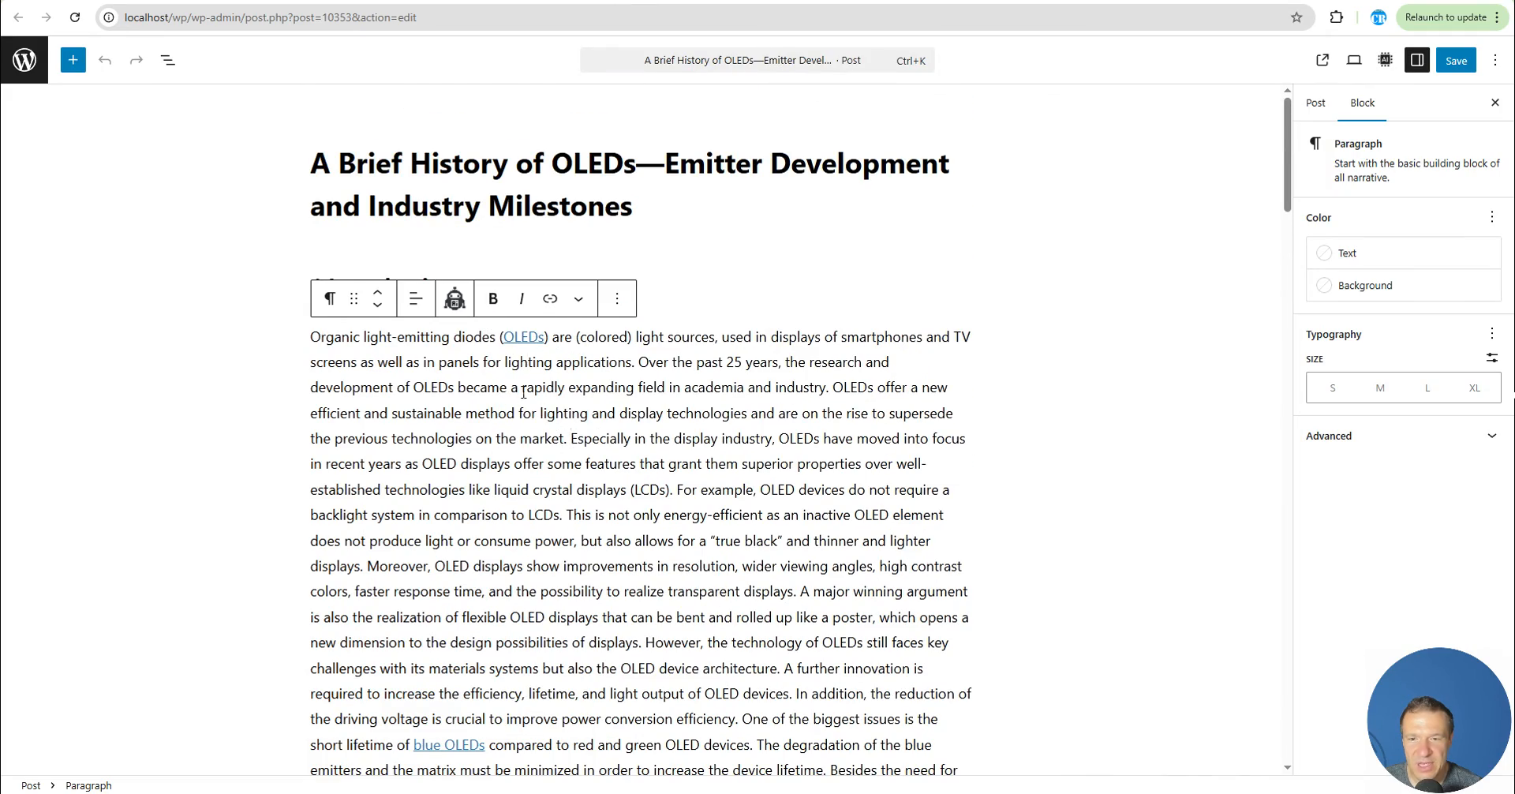
pyautogui.scroll(-5, 523, 391)
pyautogui.scroll(5, 423, 379)
pyautogui.click(316, 0)
pyautogui.click(16, 0)
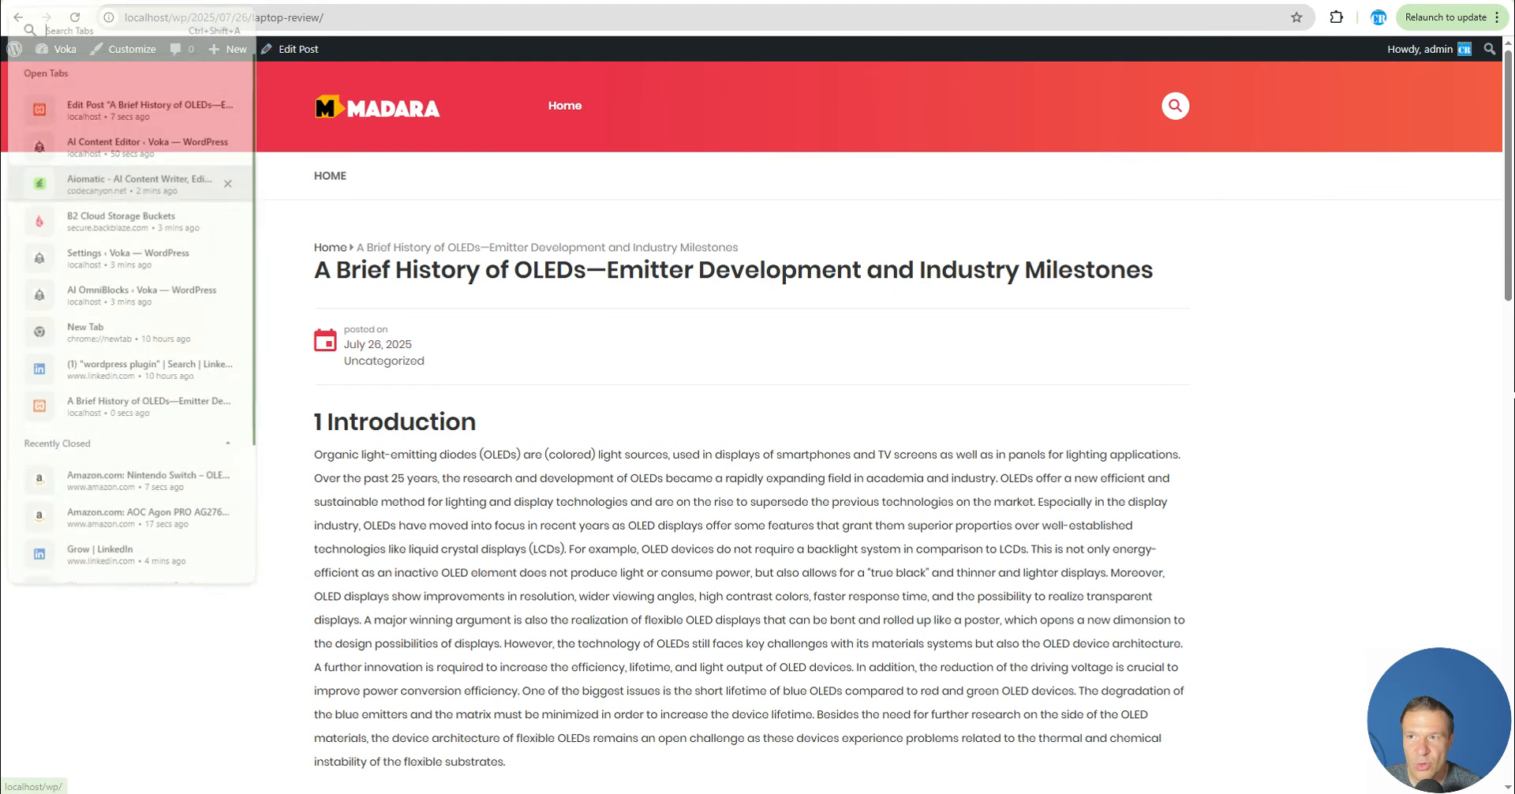
# Step: Return to the AI Content Editor page and open the Link Keywords section of the Aiomatic settings
pyautogui.click(103, 0)
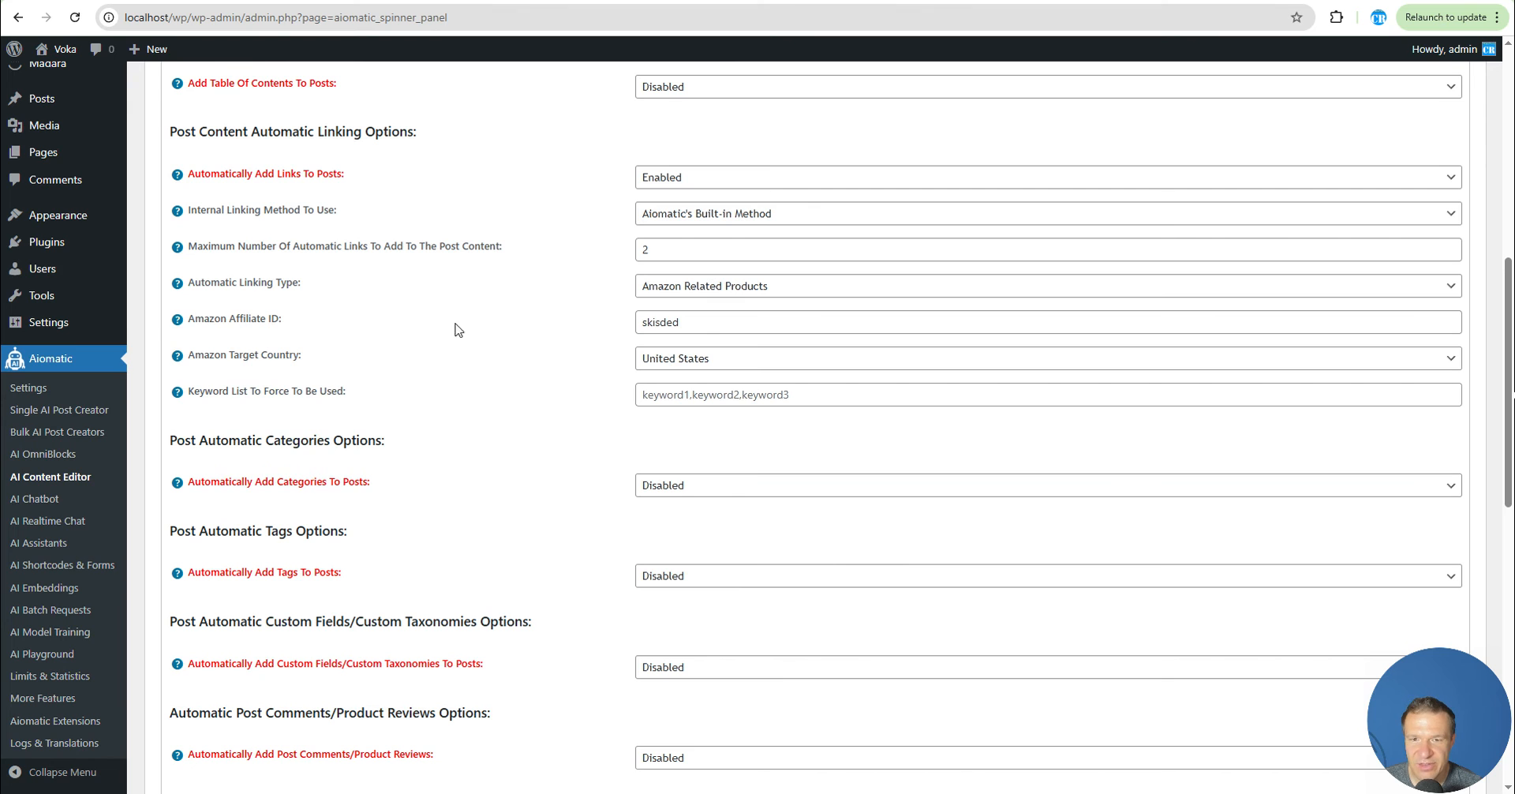
pyautogui.click(30, 389)
pyautogui.scroll(-4, 231, 396)
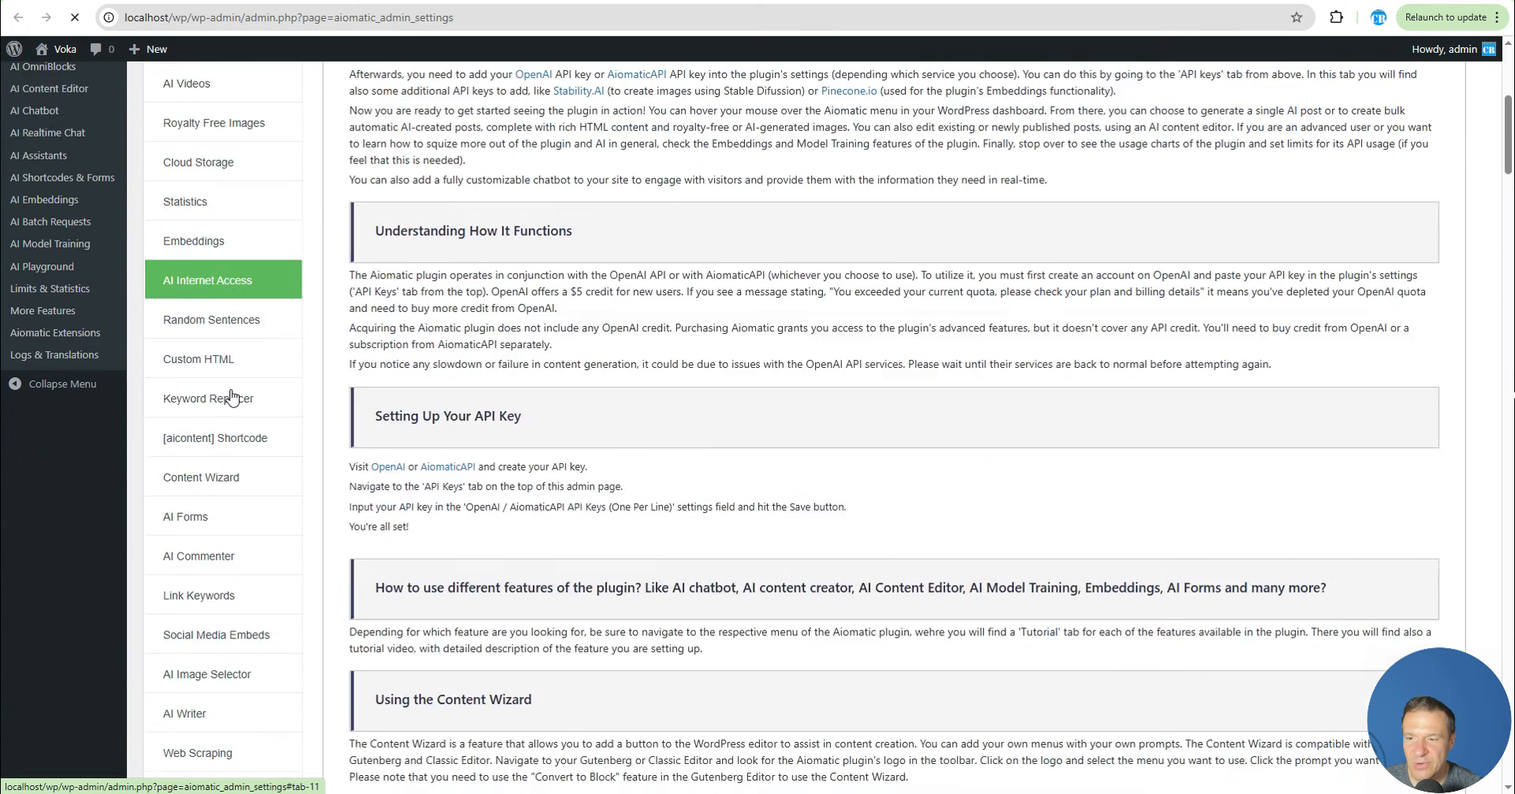
pyautogui.scroll(-2, 229, 404)
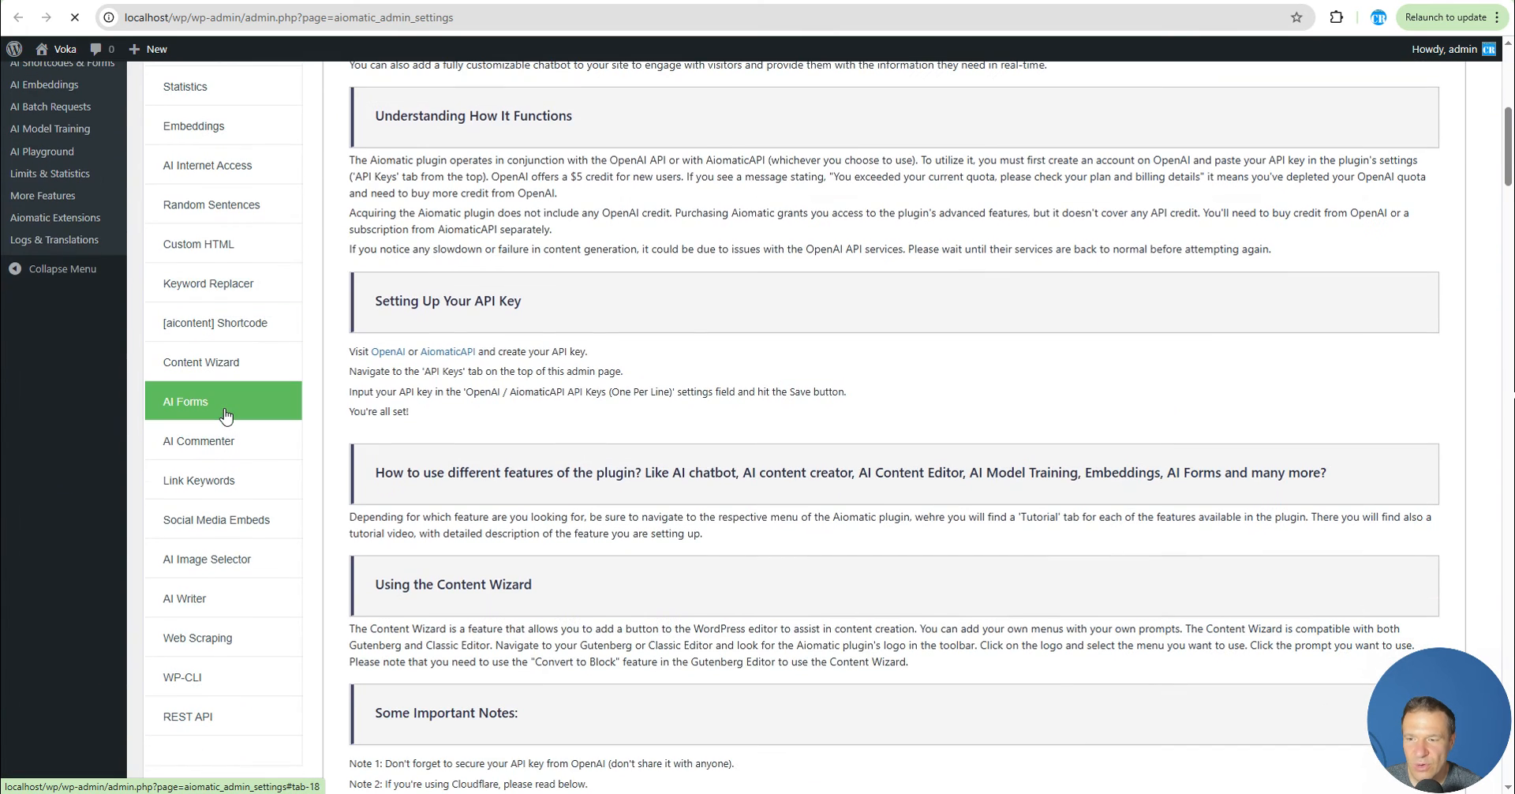
pyautogui.click(209, 487)
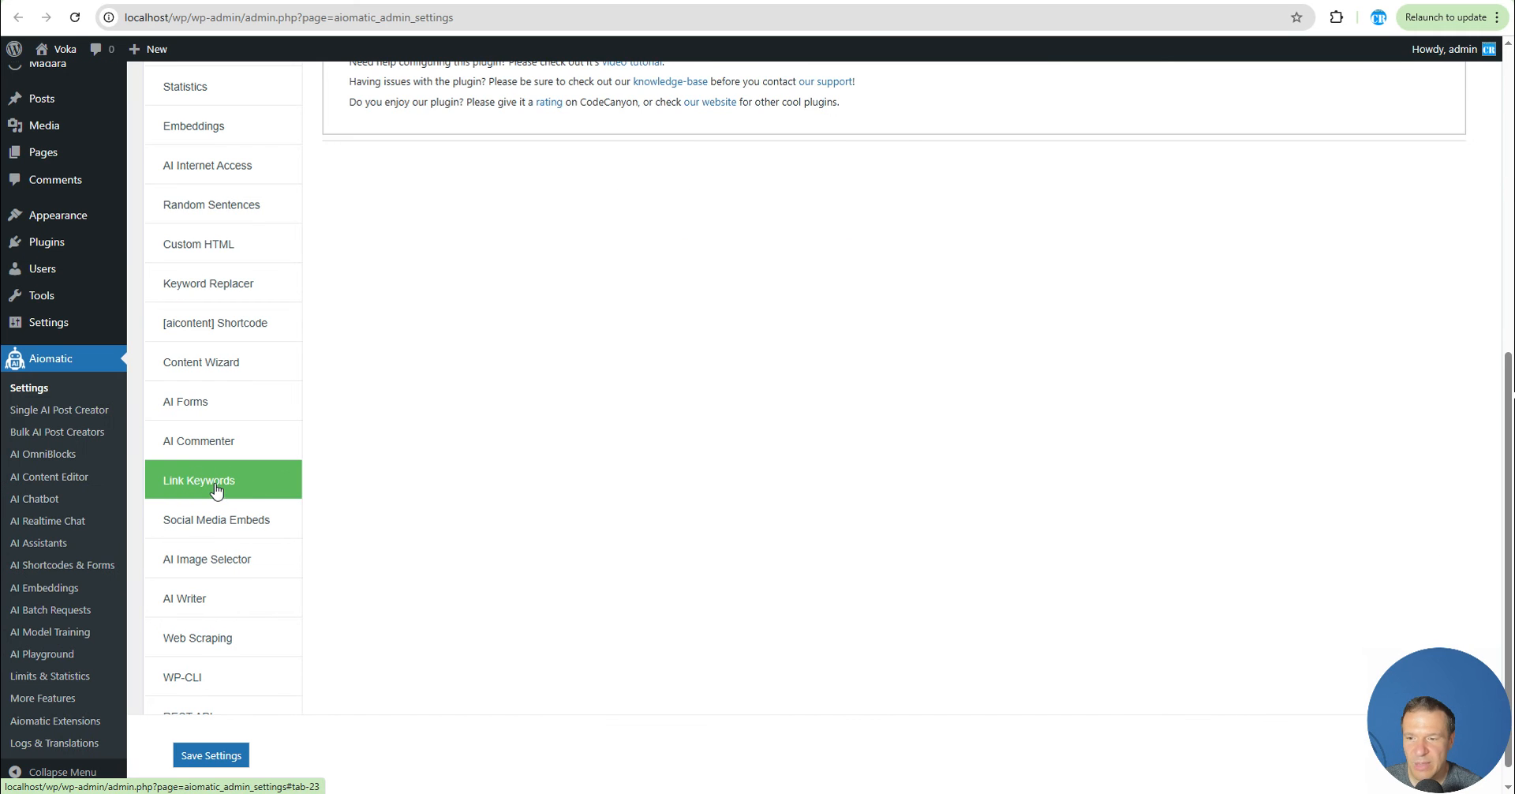
pyautogui.scroll(5, 478, 410)
pyautogui.scroll(2, 477, 489)
pyautogui.scroll(-2, 645, 435)
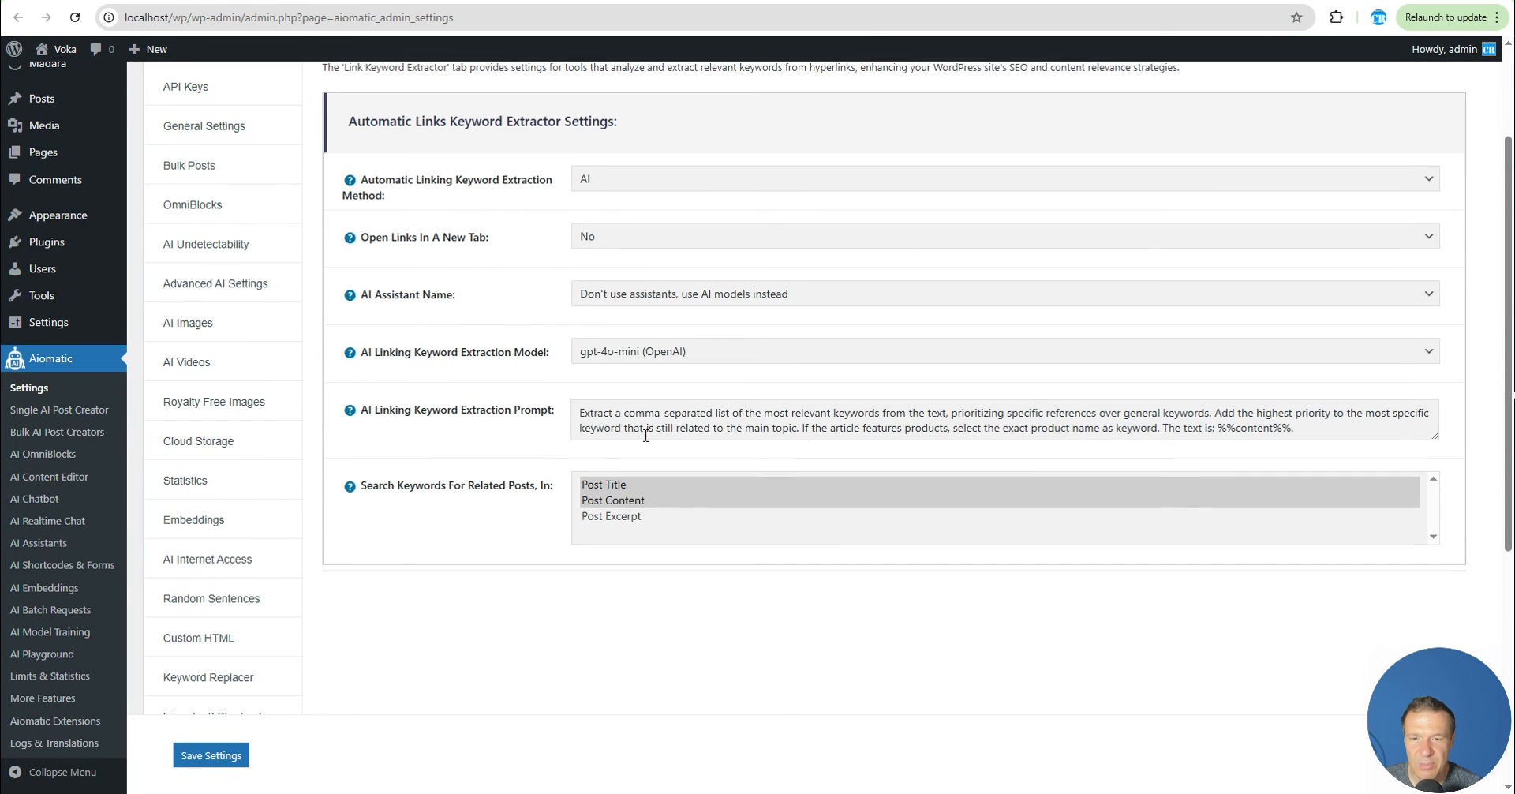
# Step: Enlarge the AI Linking Keyword Extraction Prompt field and select its full text to examine the prompt
pyautogui.moveTo(1434, 434); pyautogui.dragTo(1416, 621)
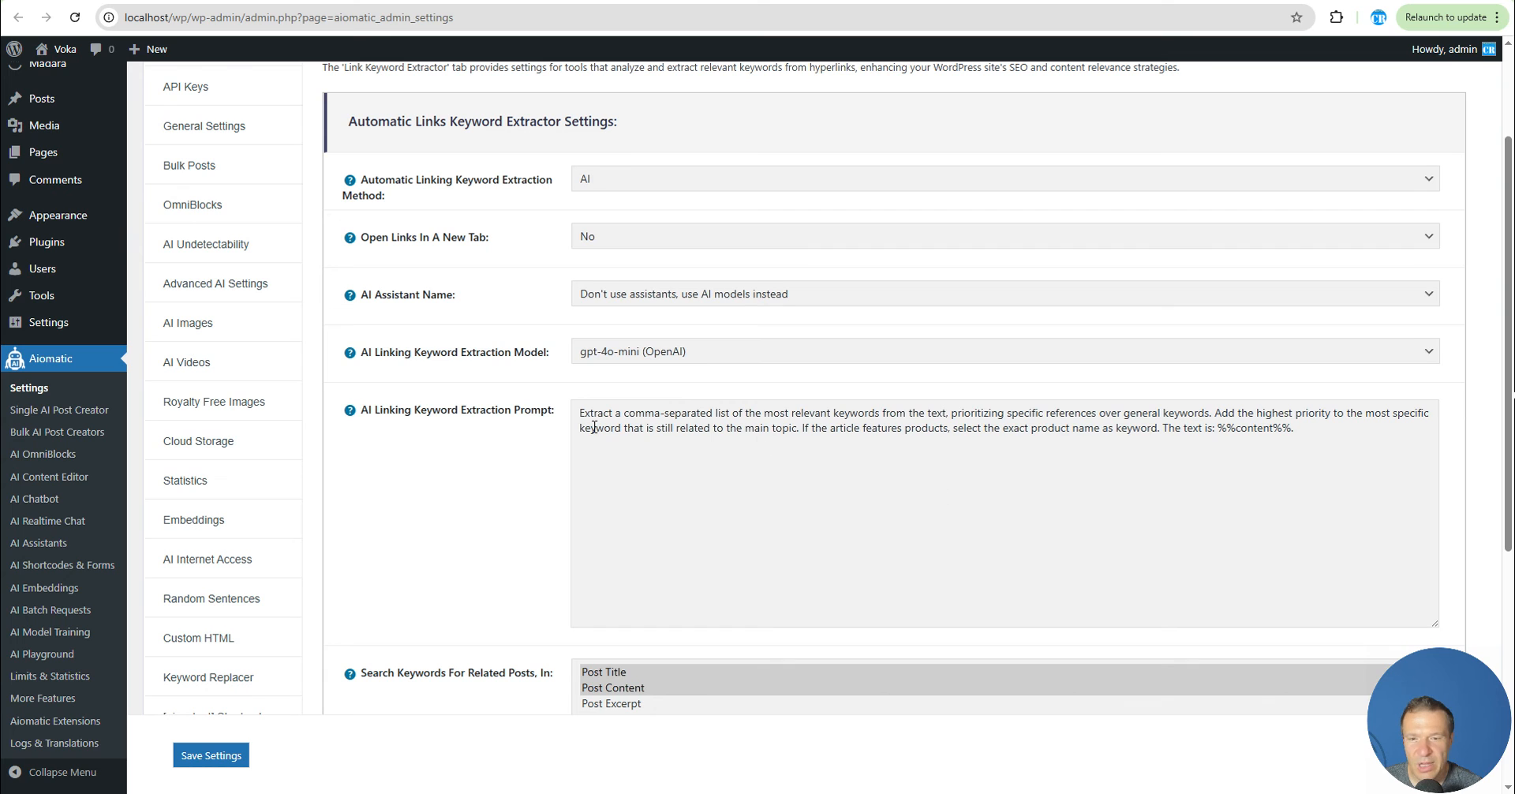
pyautogui.moveTo(575, 408); pyautogui.dragTo(1298, 439)
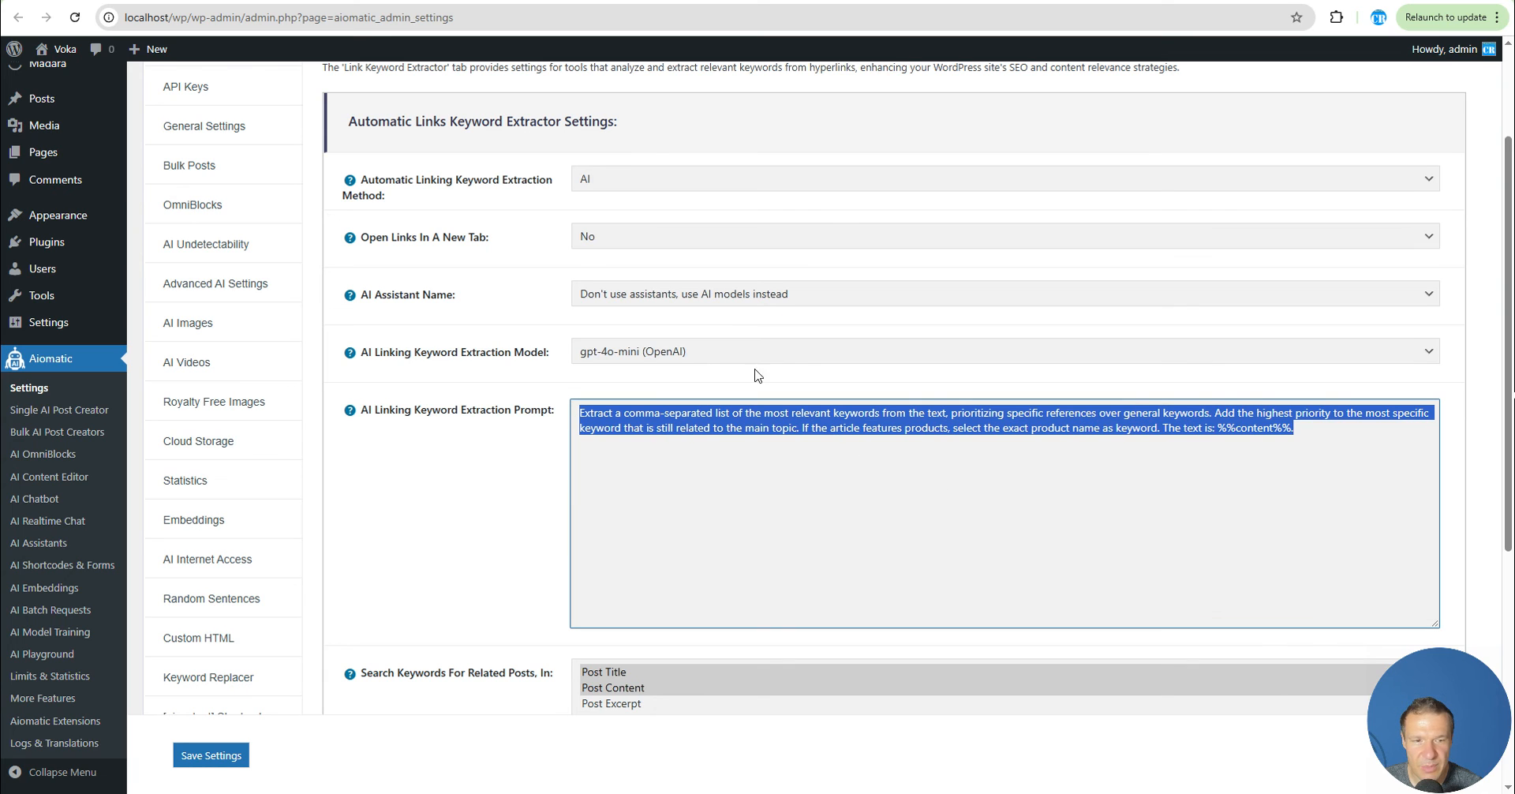
pyautogui.click(645, 356)
pyautogui.click(506, 370)
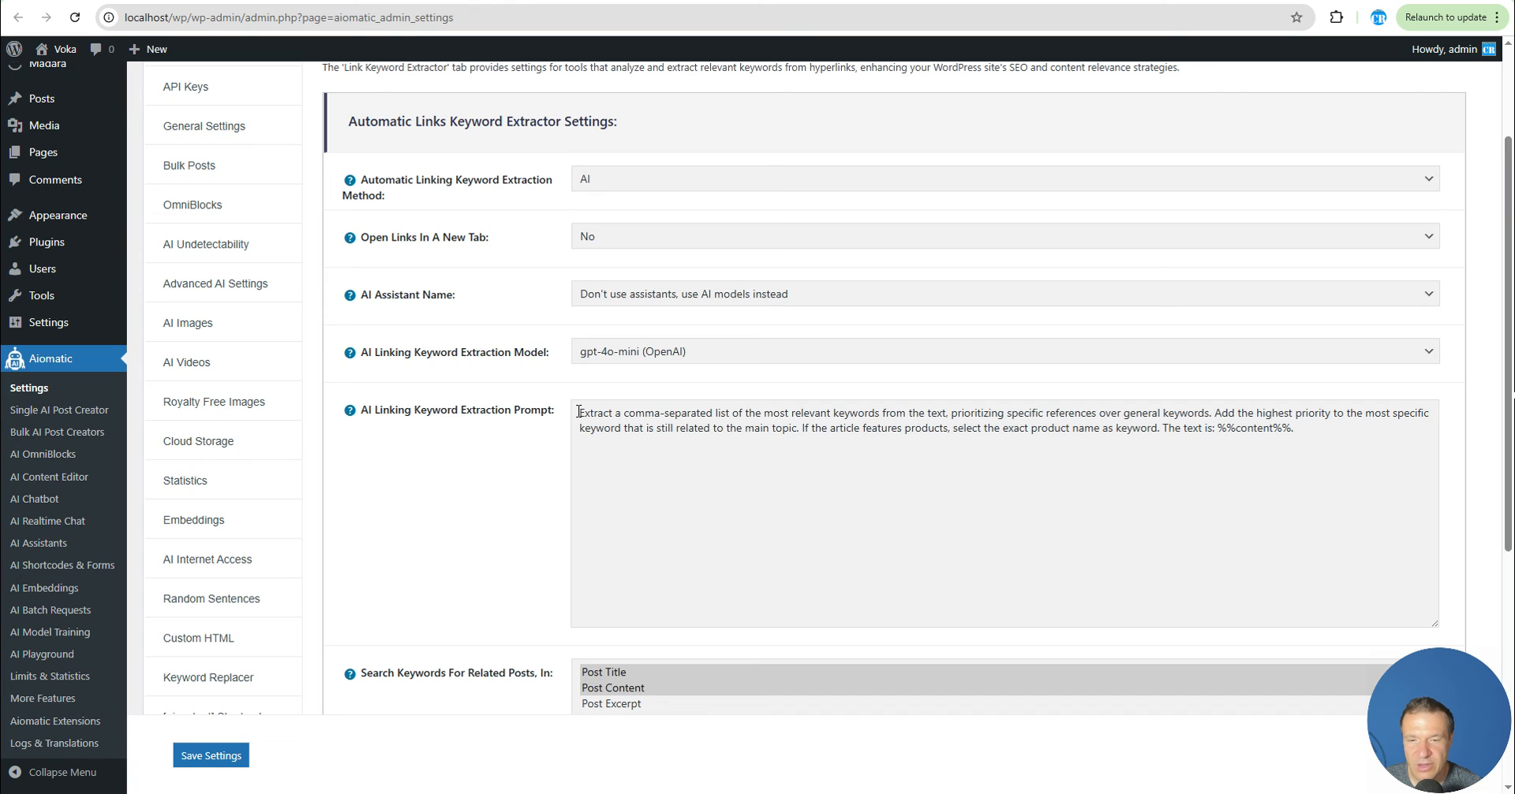
pyautogui.moveTo(578, 411); pyautogui.dragTo(1318, 449)
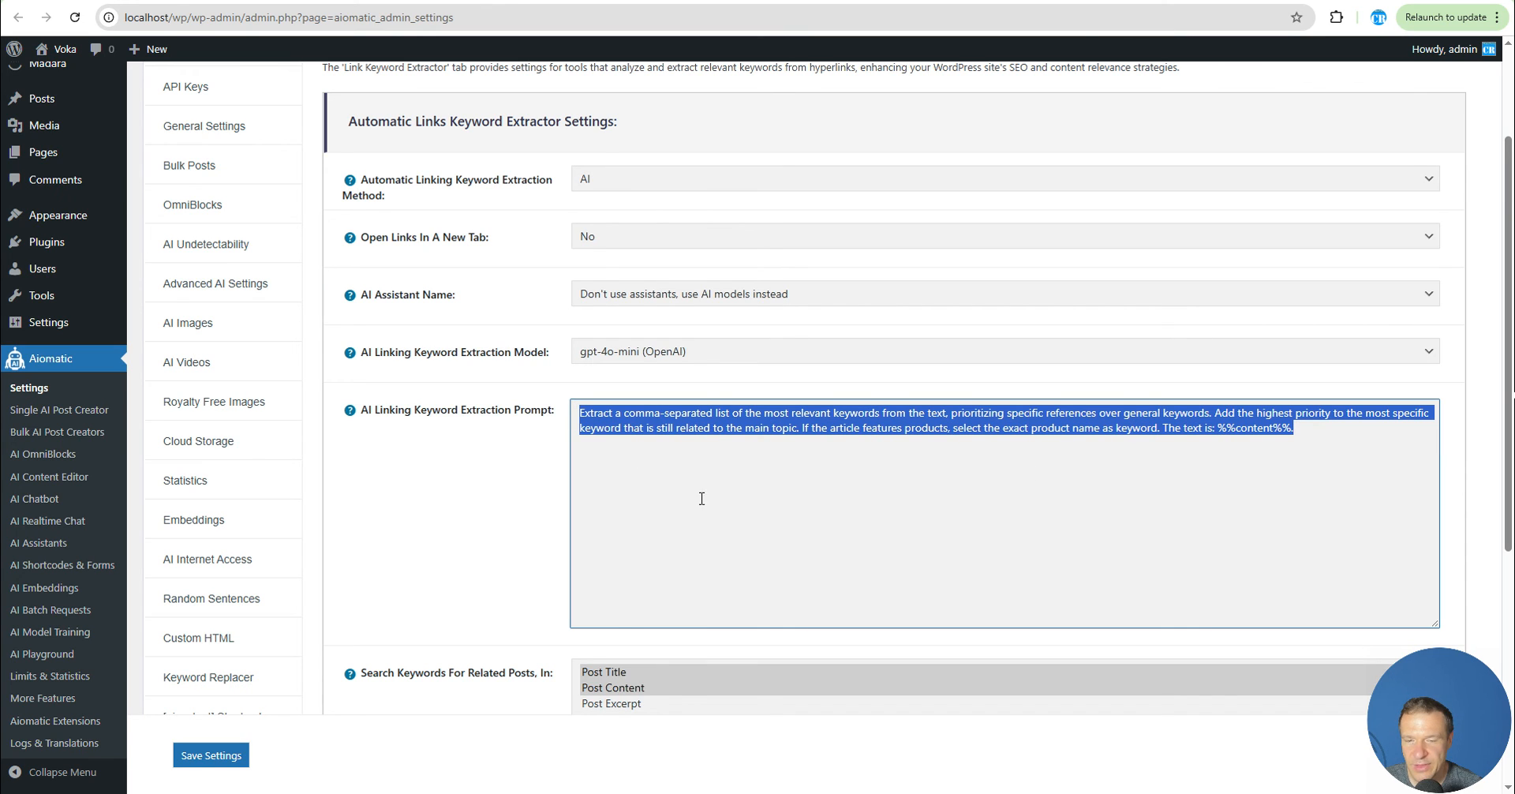
# Step: Try the Built-In keyword extraction method for automatic linking, restore it to AI, and review the remaining options
pyautogui.click(583, 179)
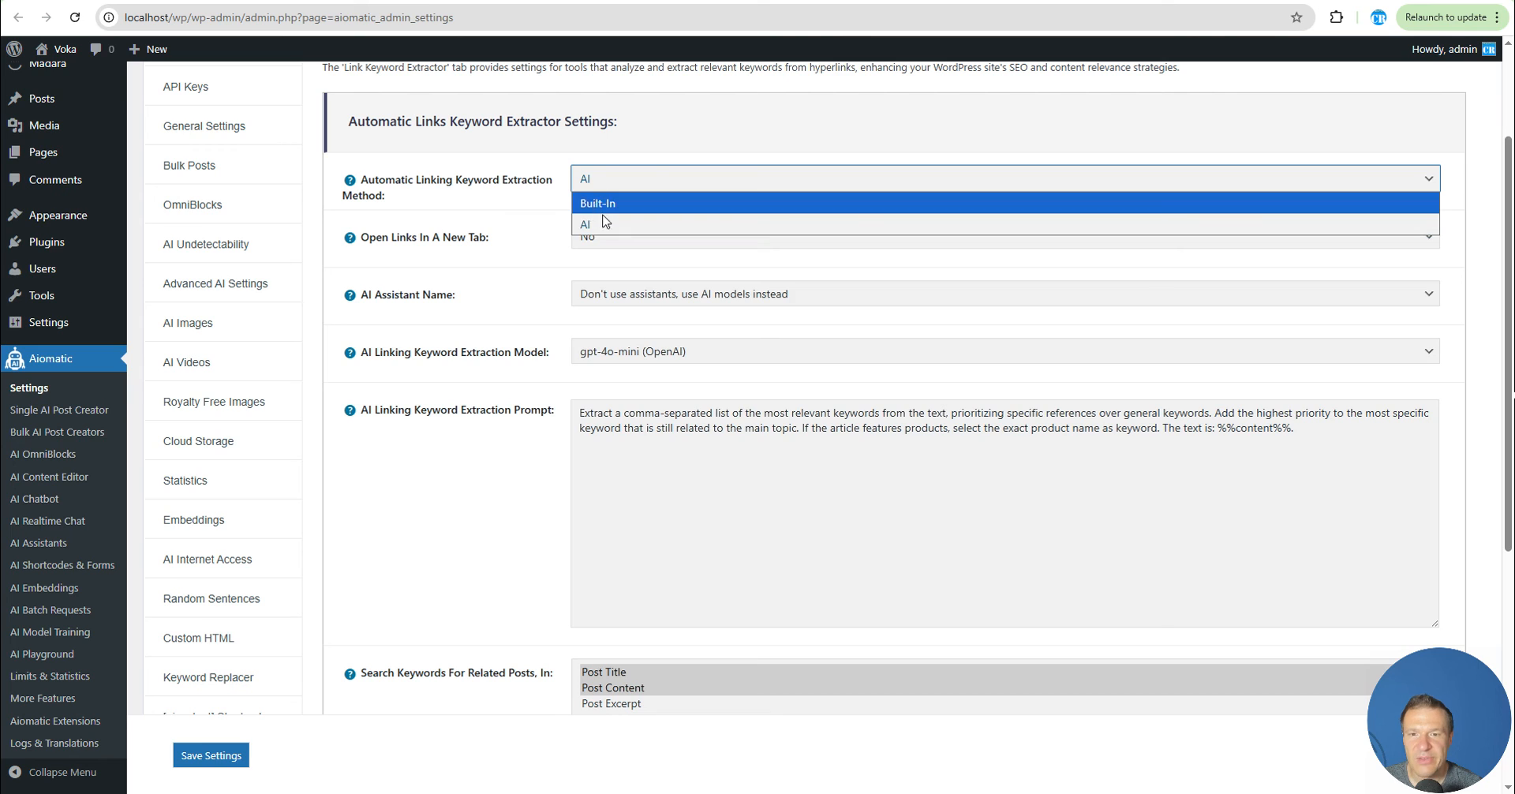
pyautogui.click(588, 210)
pyautogui.click(595, 185)
pyautogui.click(595, 185)
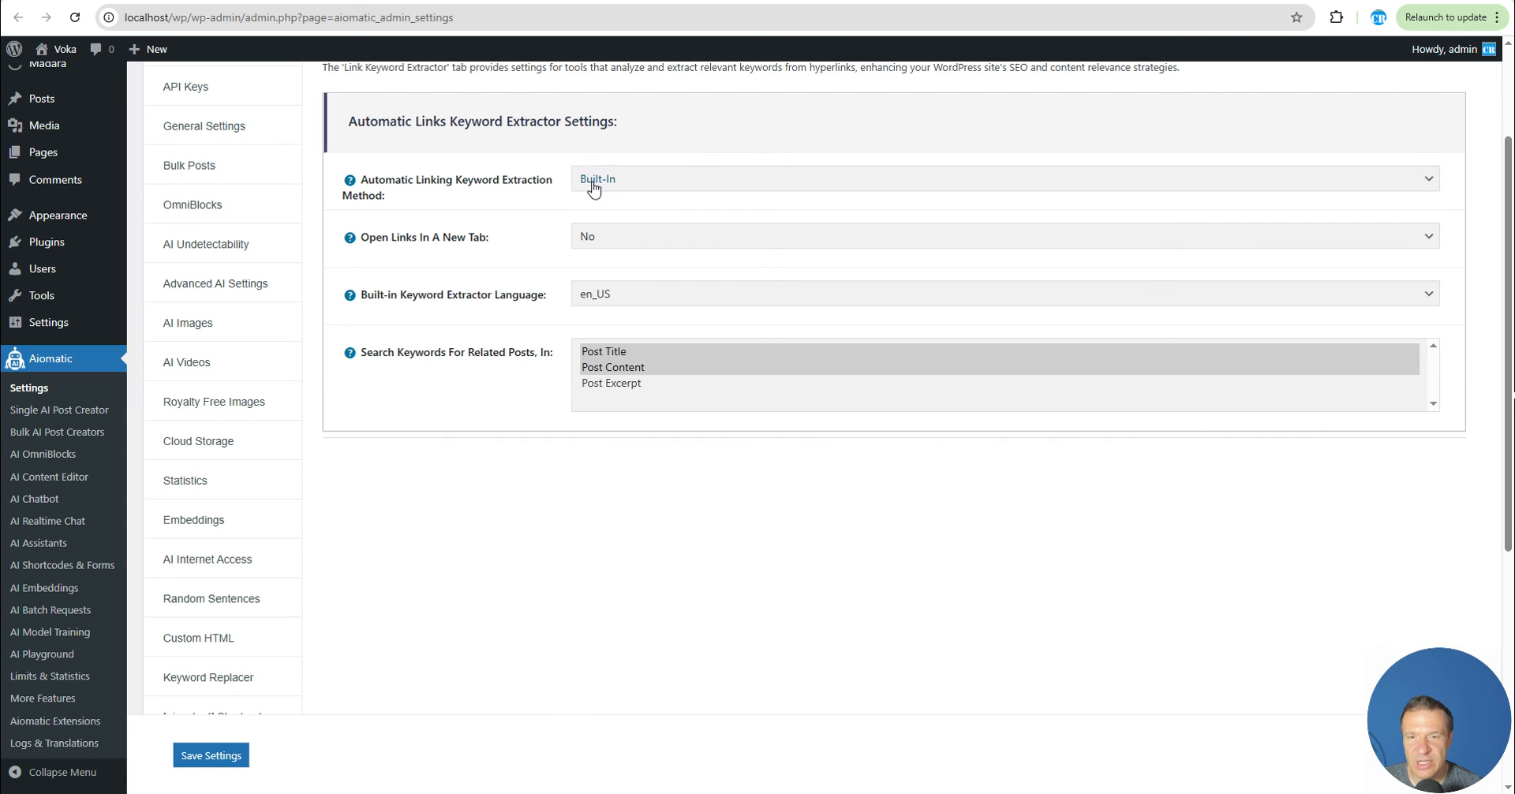
pyautogui.click(593, 188)
pyautogui.click(588, 227)
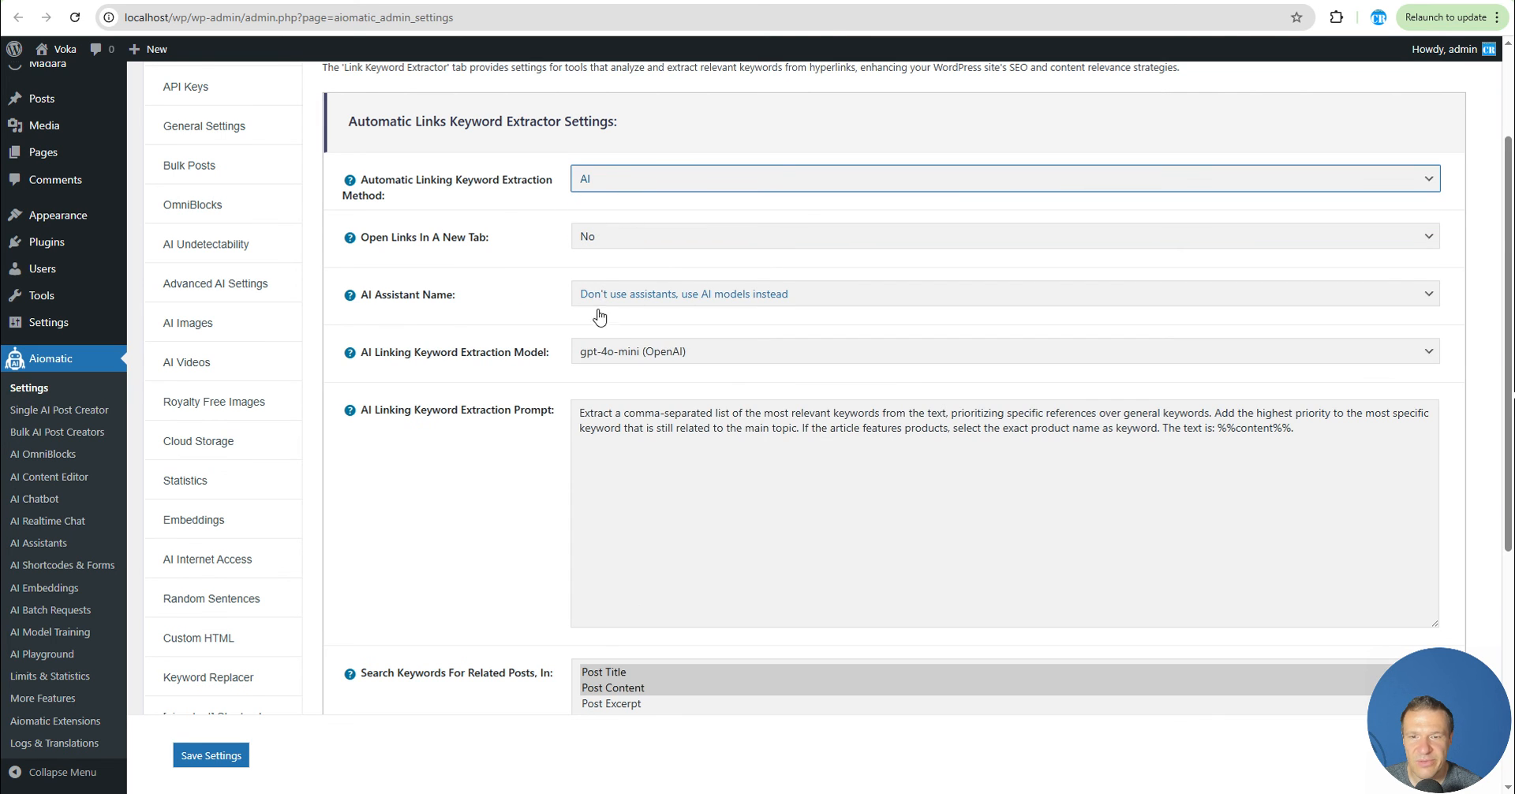
pyautogui.scroll(-3, 591, 356)
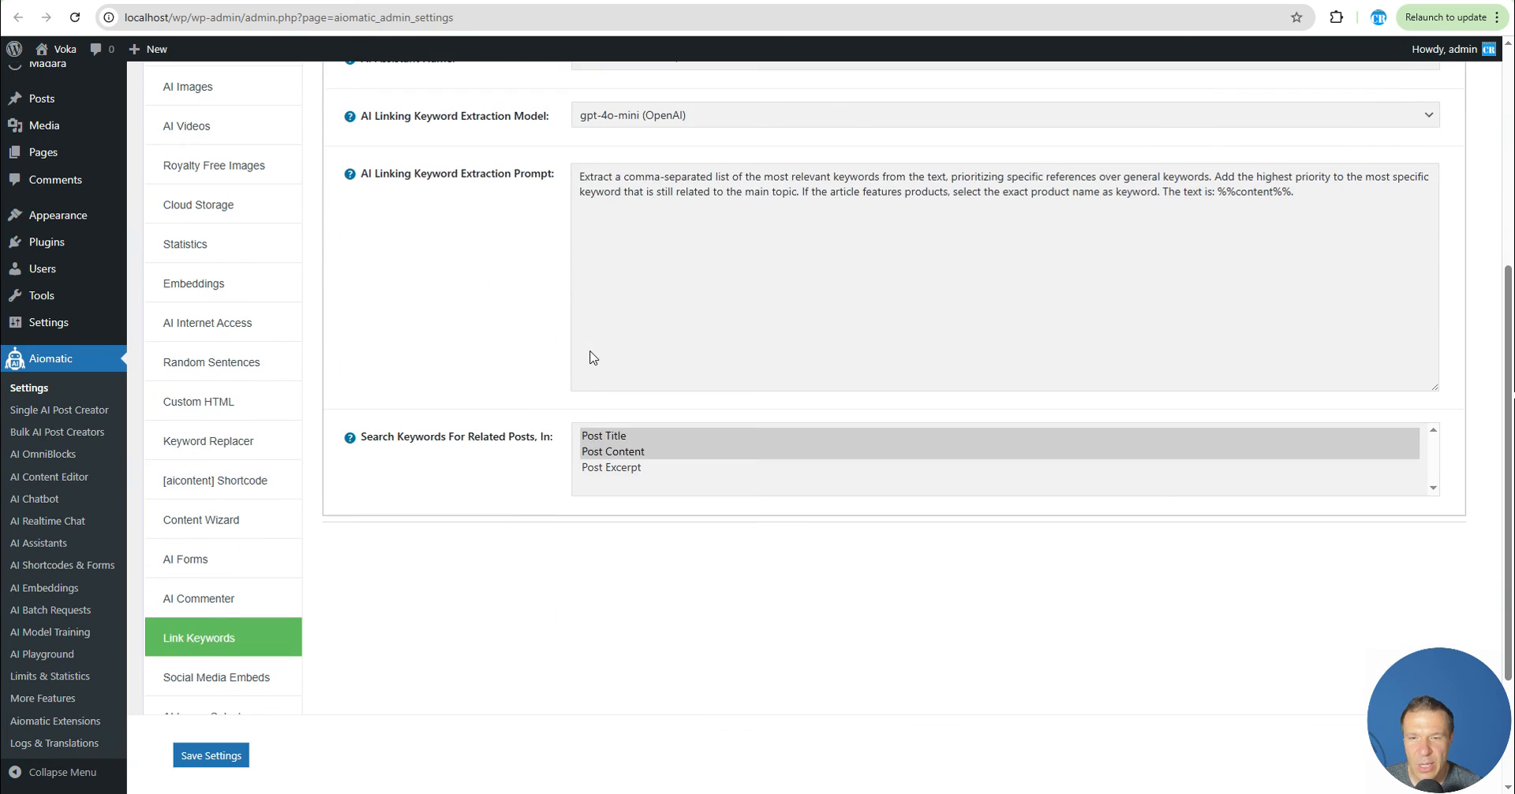
pyautogui.scroll(4, 591, 354)
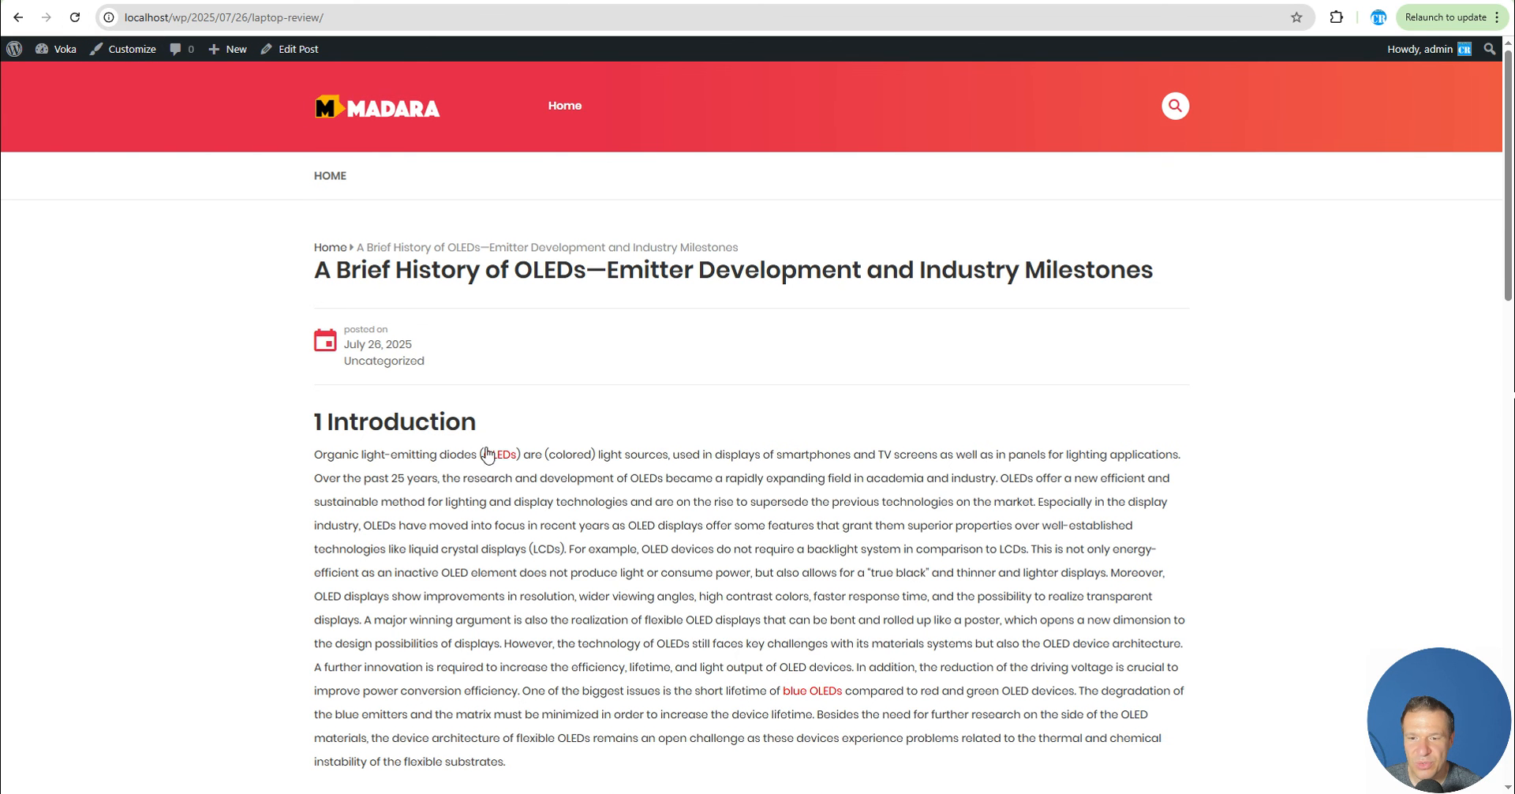
# Step: Examine the published OLED article from introduction to comments for the added Amazon links and return to the introduction
pyautogui.scroll(-5, 486, 455)
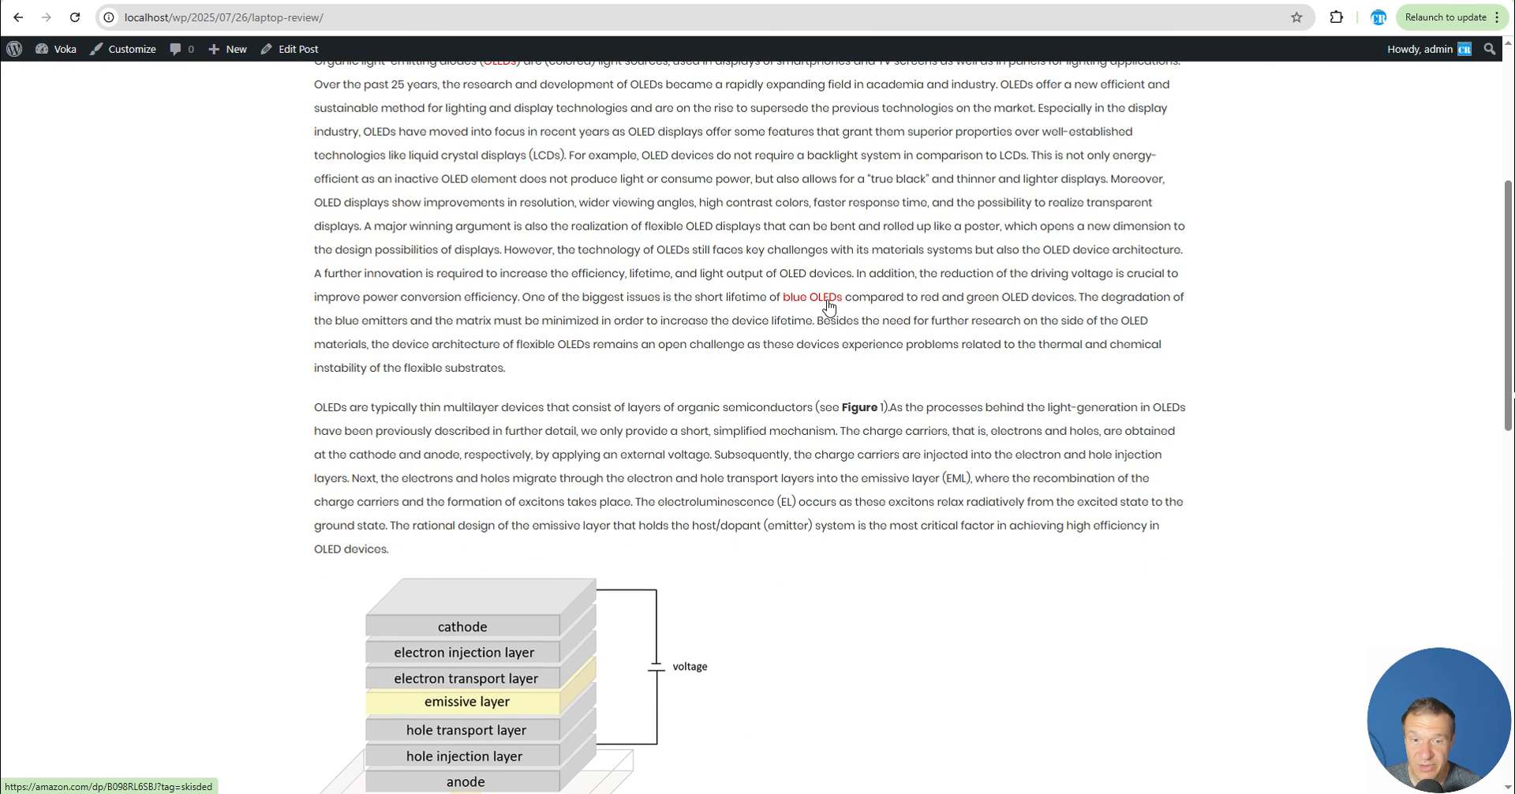
pyautogui.scroll(-10, 773, 402)
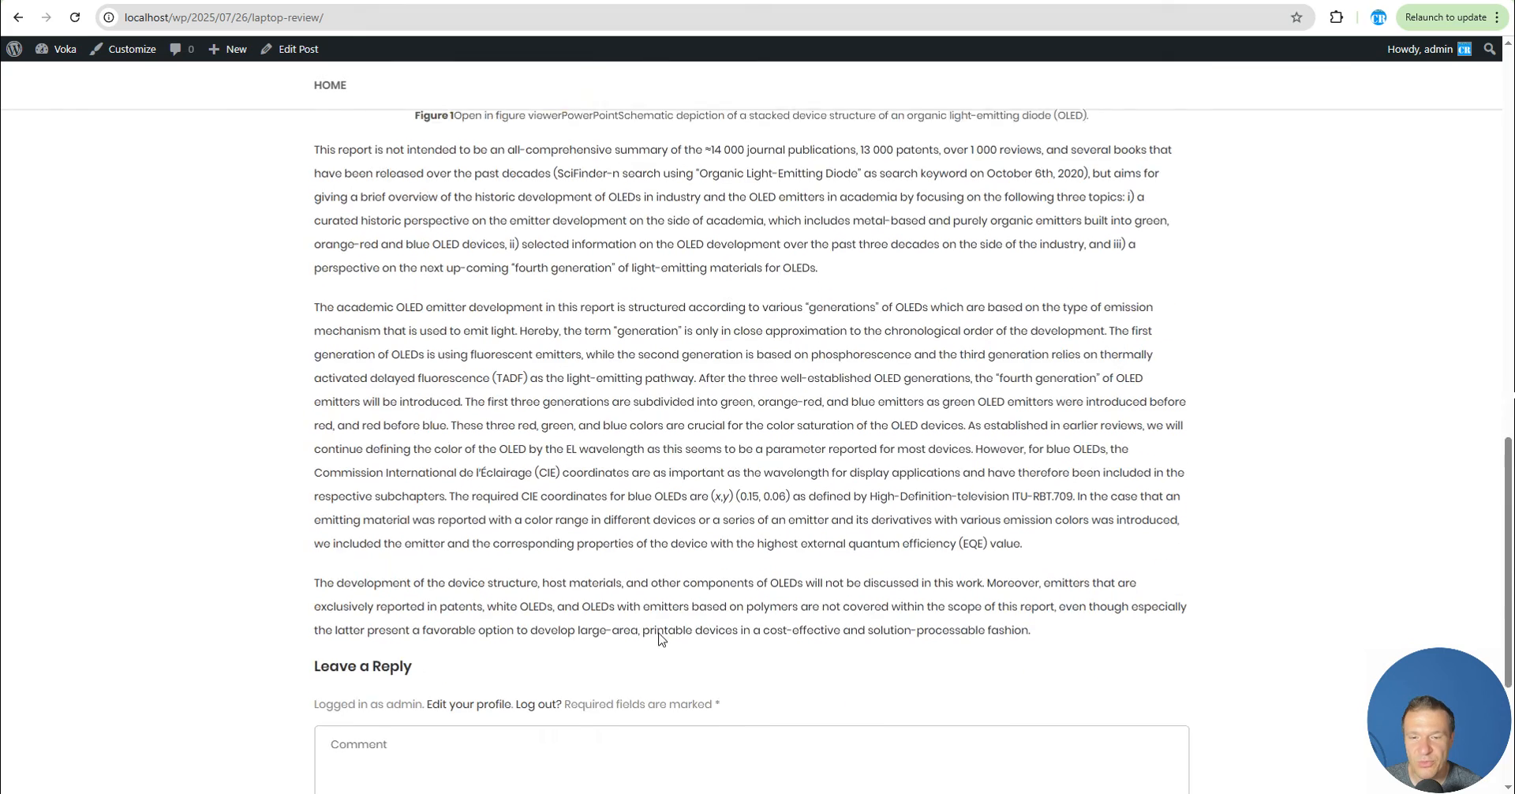
pyautogui.scroll(15, 678, 615)
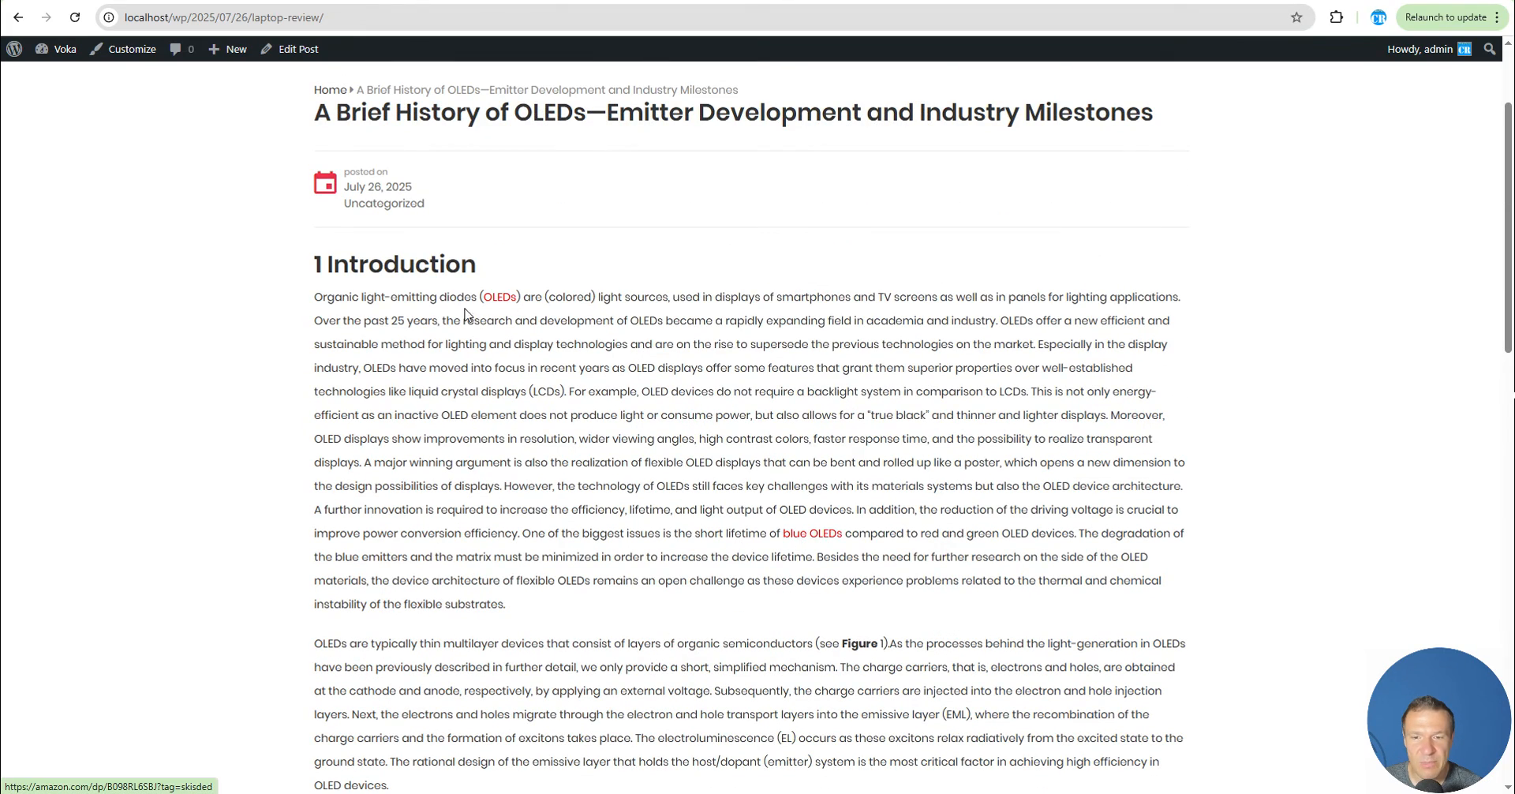